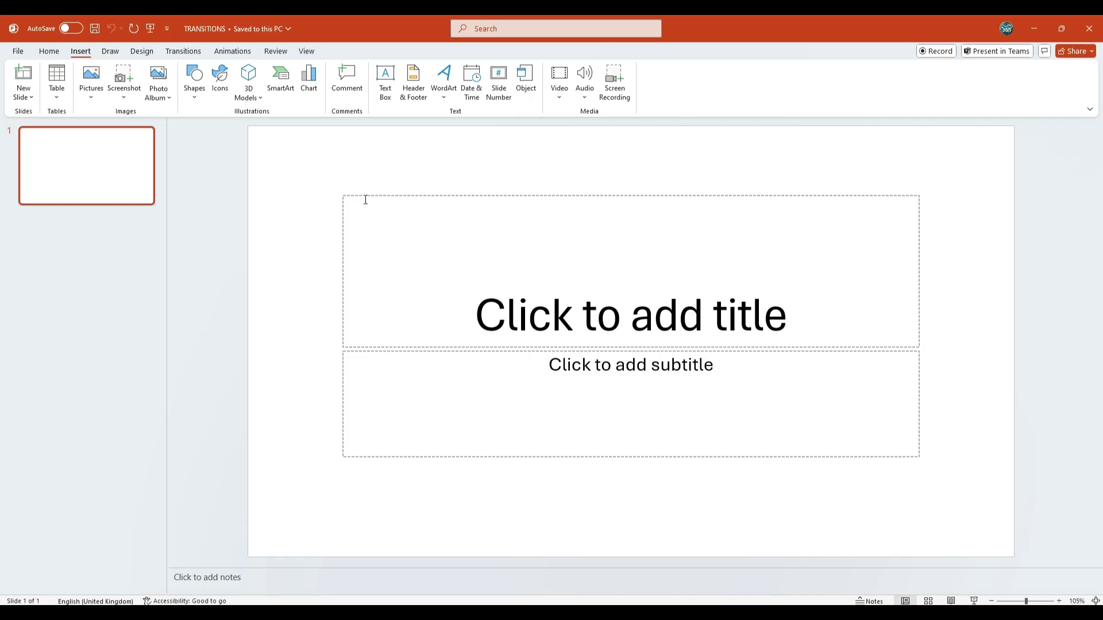
Step: Select both the title and subtitle placeholders on slide 1 and delete them
left_click(365, 197)
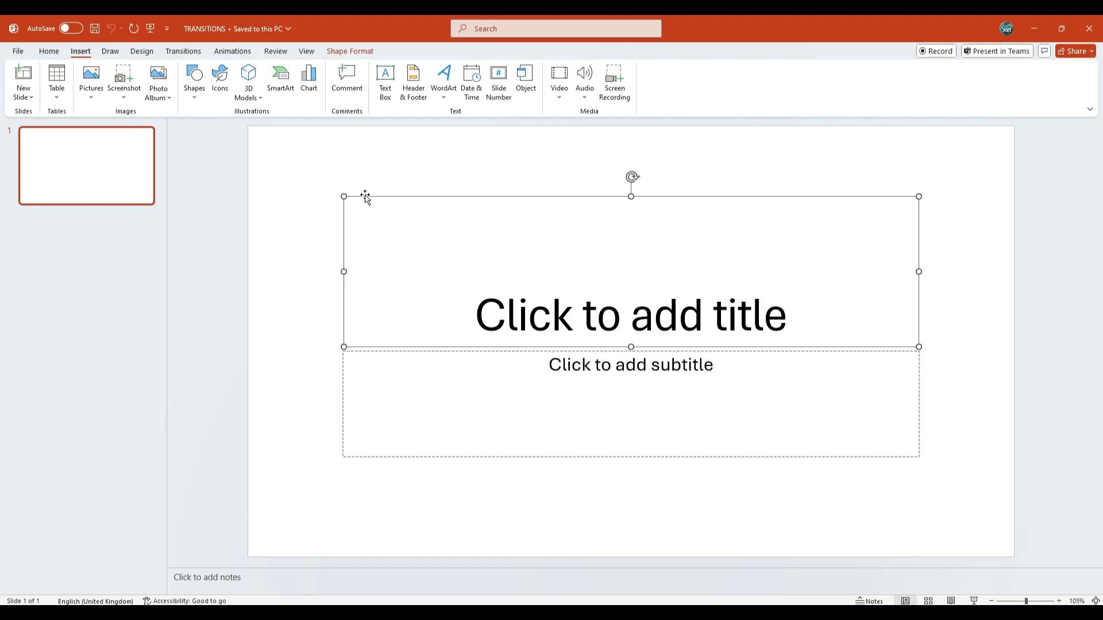
key("ctrl+a")
key("Delete")
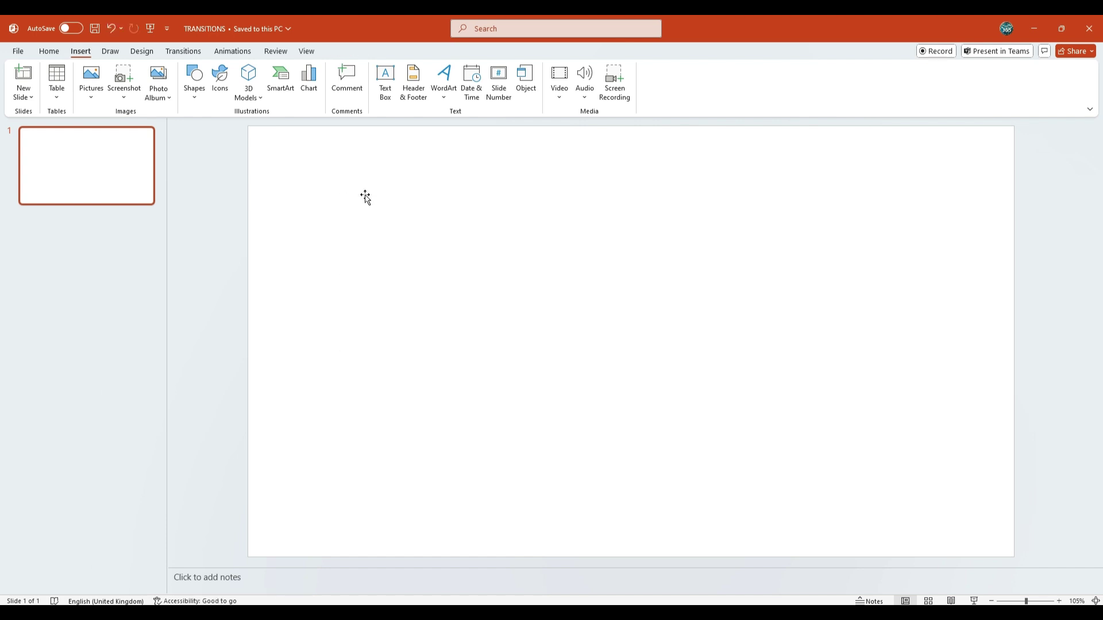
Step: Apply the Droplet theme from the Design themes gallery
left_click(142, 53)
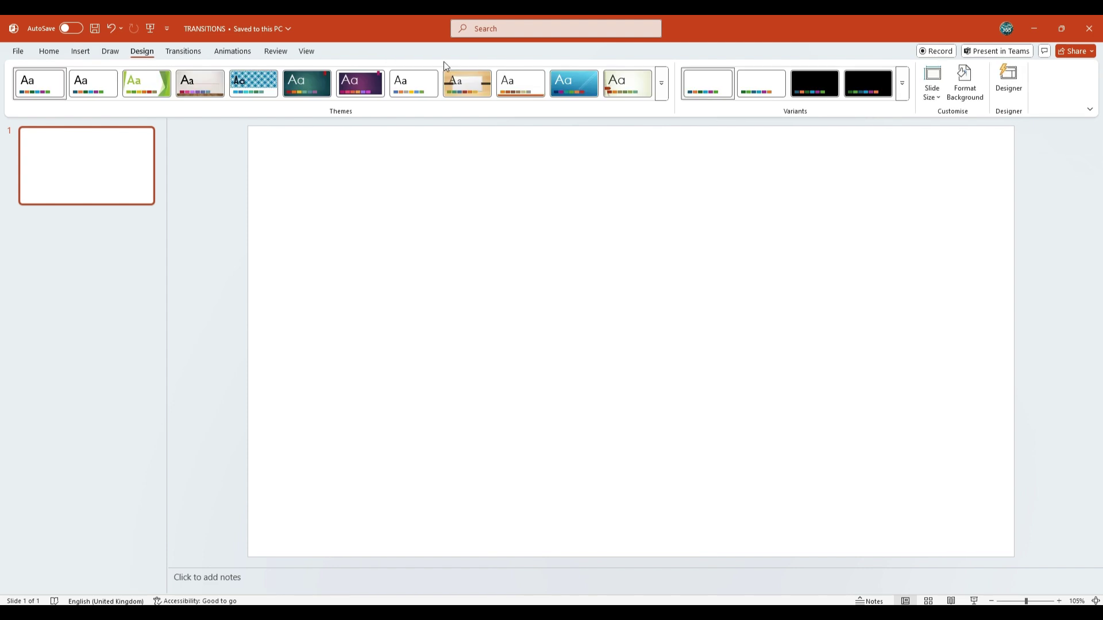
left_click(662, 91)
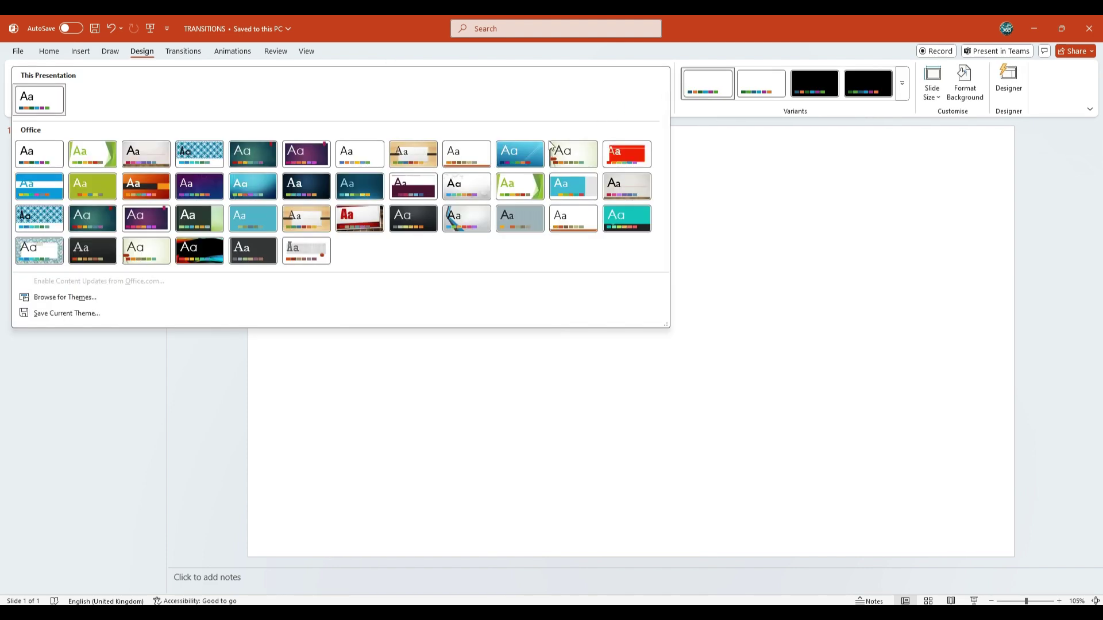
left_click(465, 182)
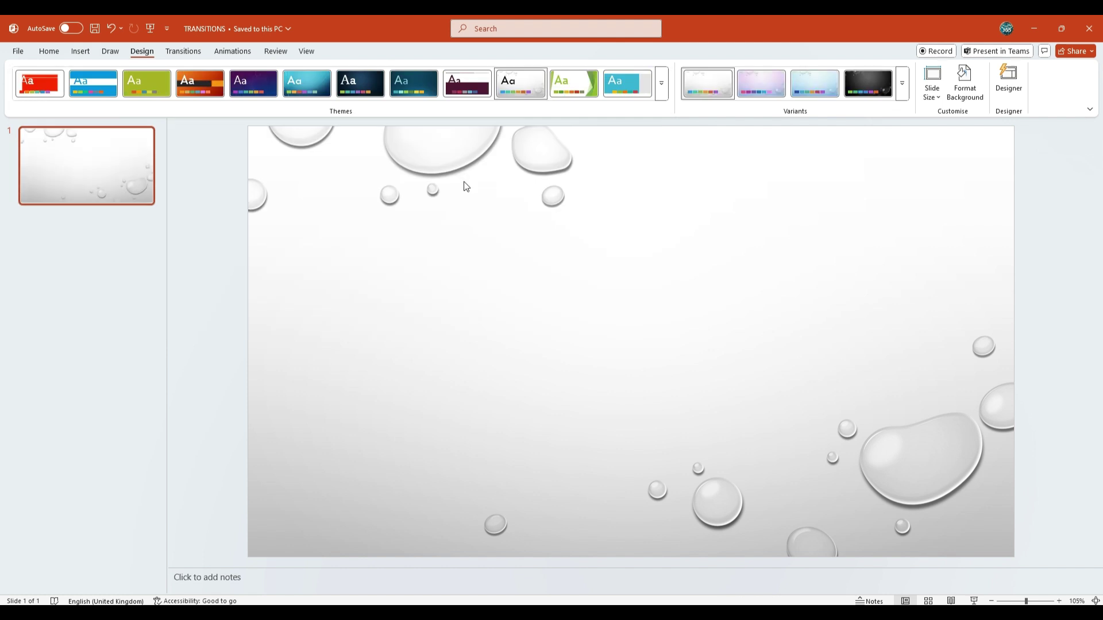
Step: Set the theme variant colours to Paper and the effects to Glossy
left_click(903, 86)
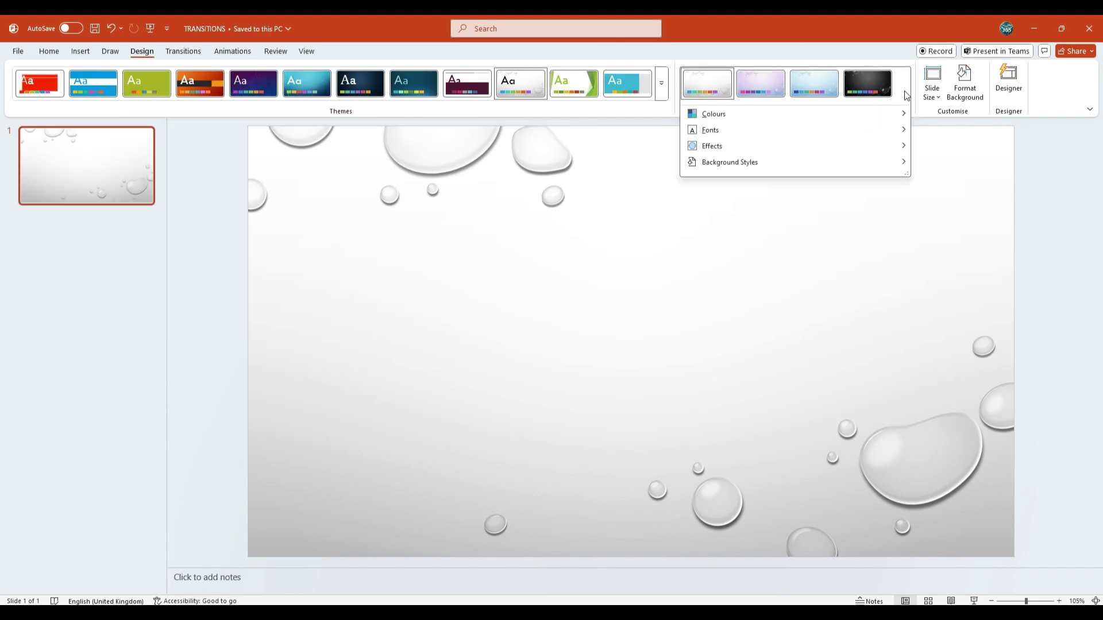
mouse_move(901, 115)
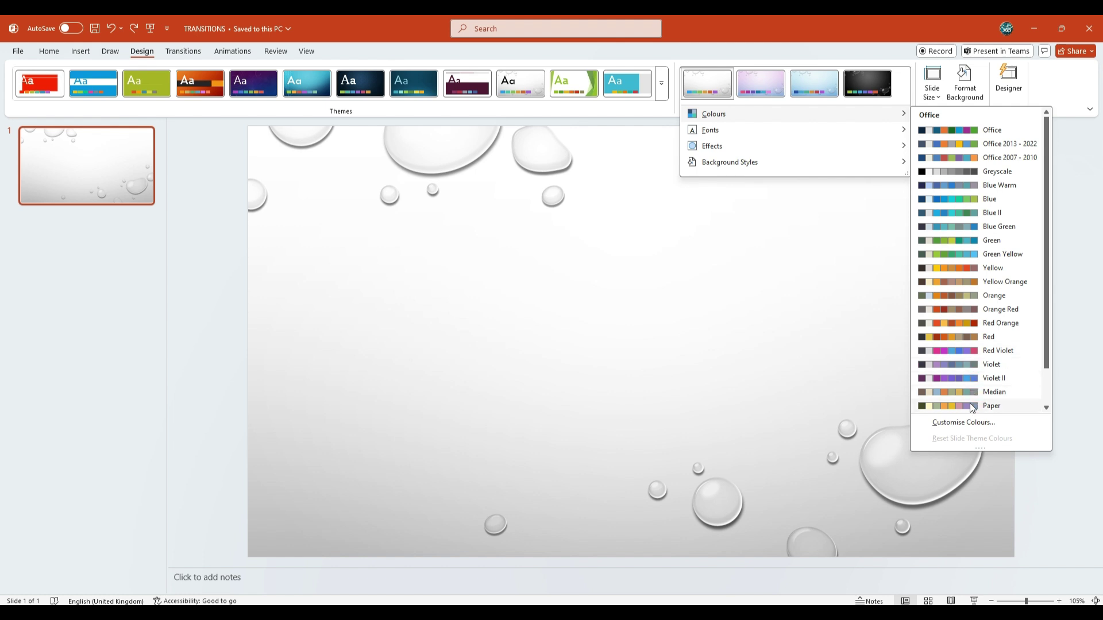
left_click(971, 407)
left_click(903, 83)
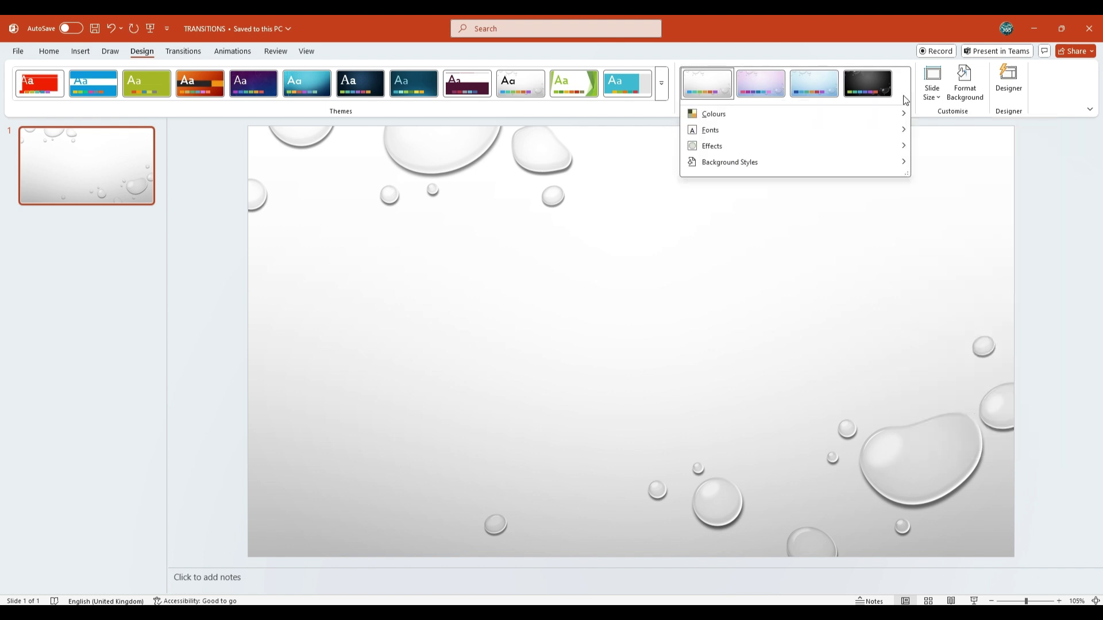
mouse_move(904, 149)
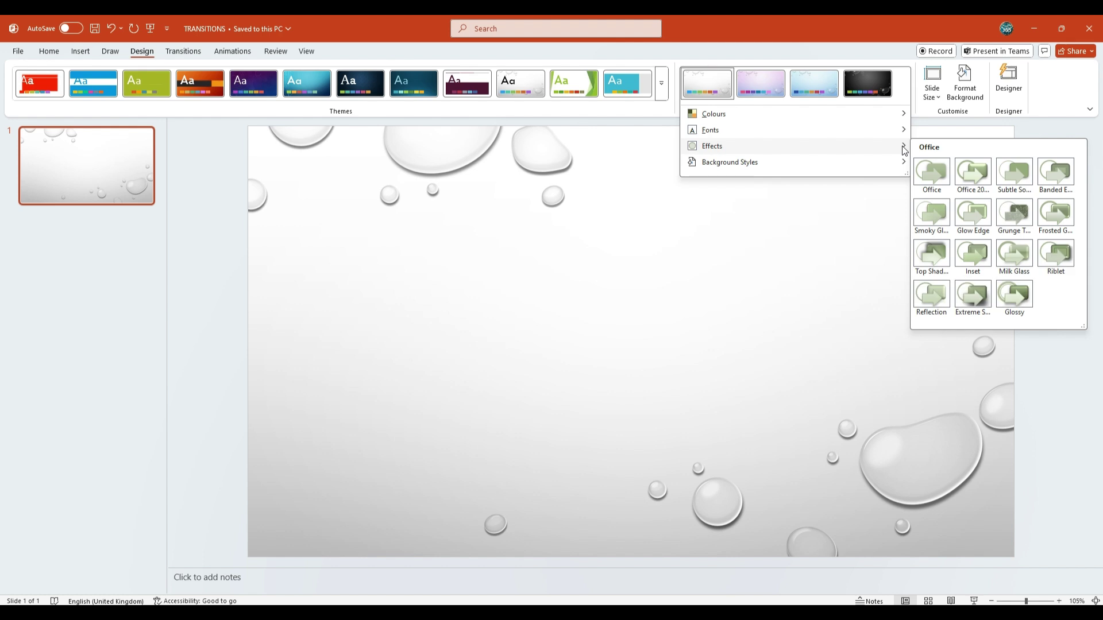
left_click(1013, 299)
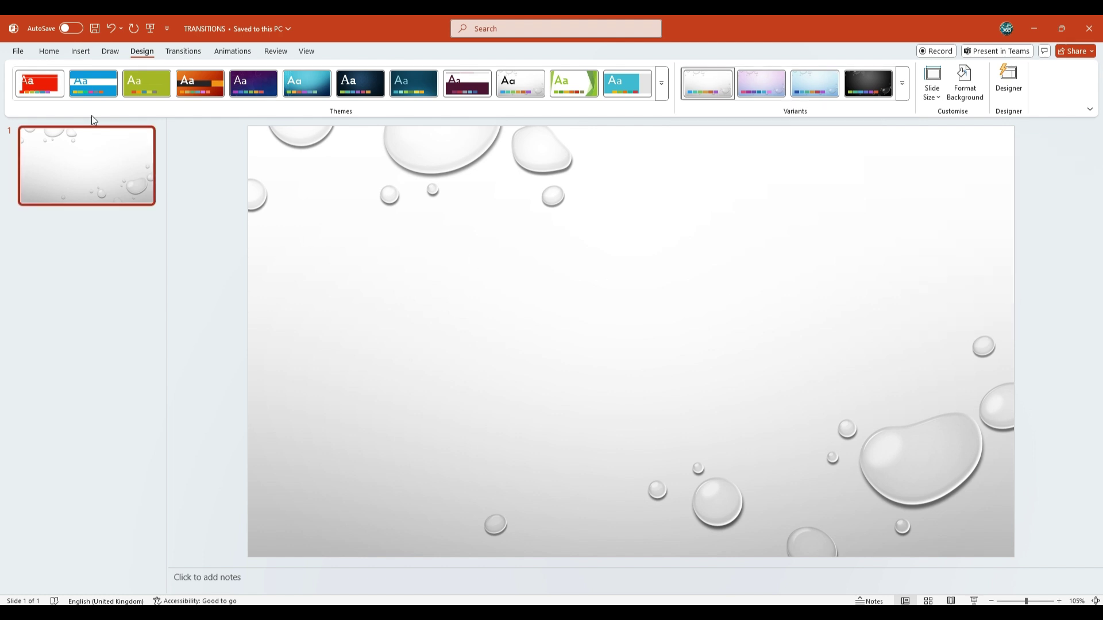
Step: Draw a small rounded rectangle, about 3.25 by 2.92 cm, in the slide's upper-left area
left_click(80, 56)
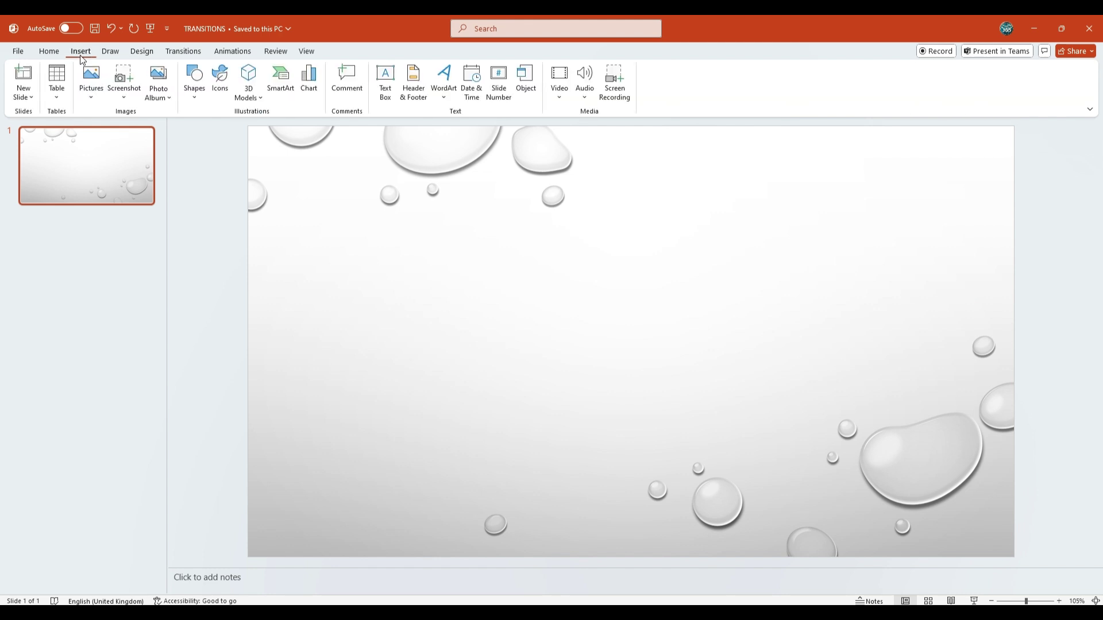
left_click(194, 97)
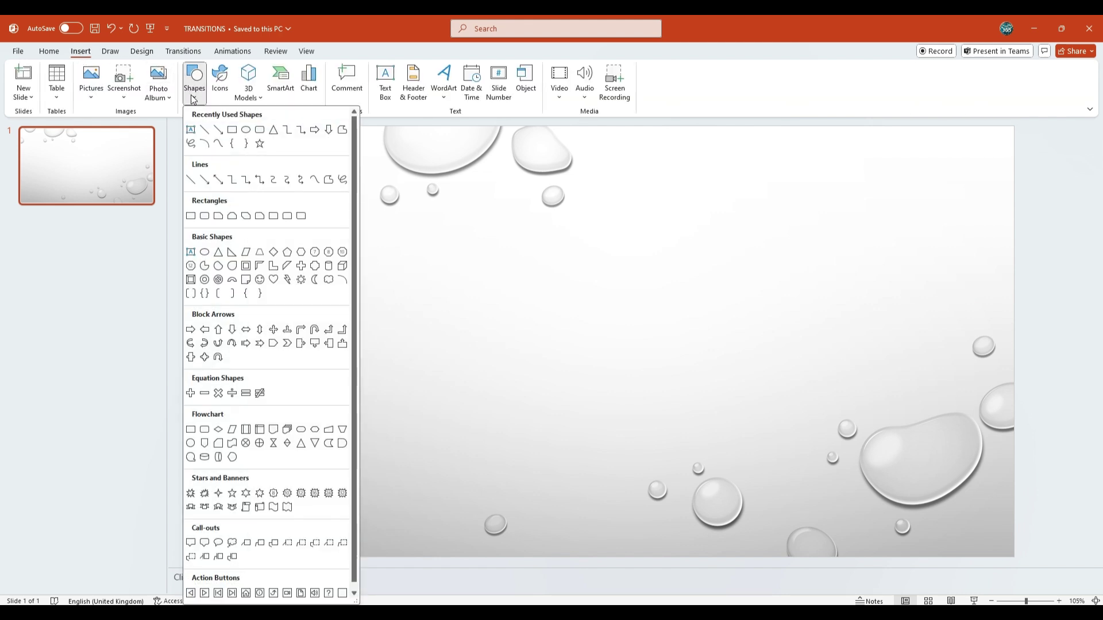
left_click(260, 130)
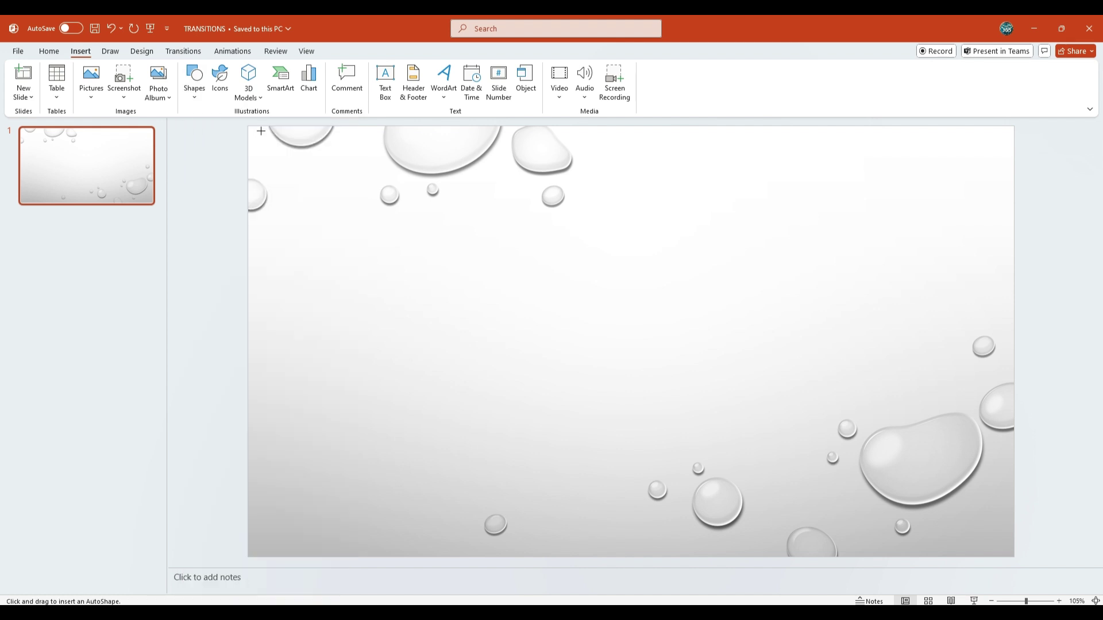
left_click_drag(358, 220, 425, 295)
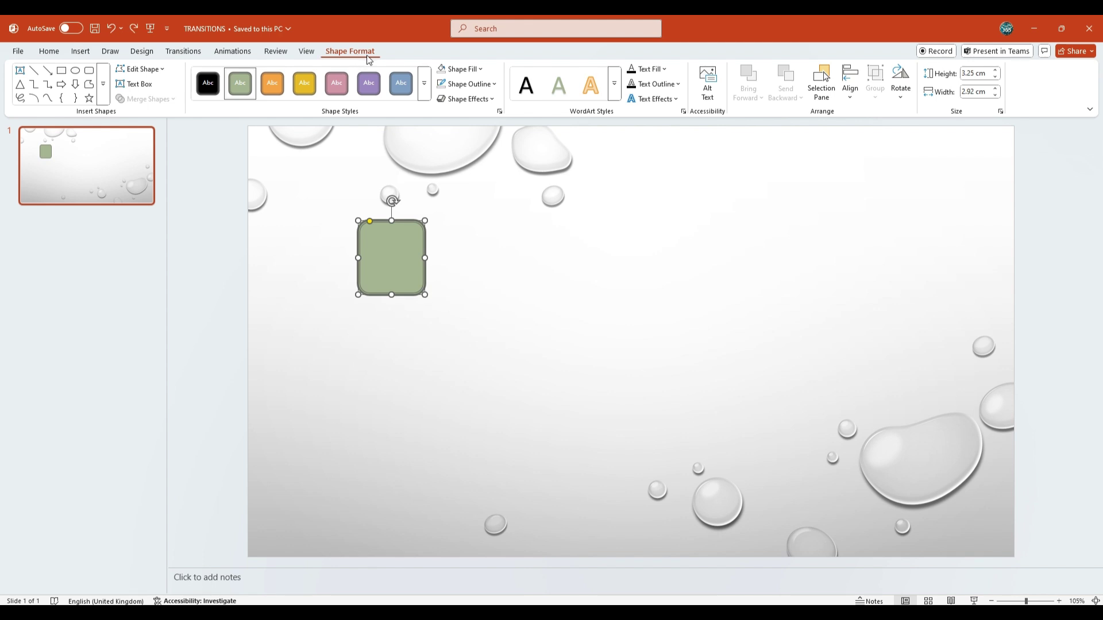
Step: Give the rounded square a white fill, no outline and a preset soft shadow effect
left_click(481, 70)
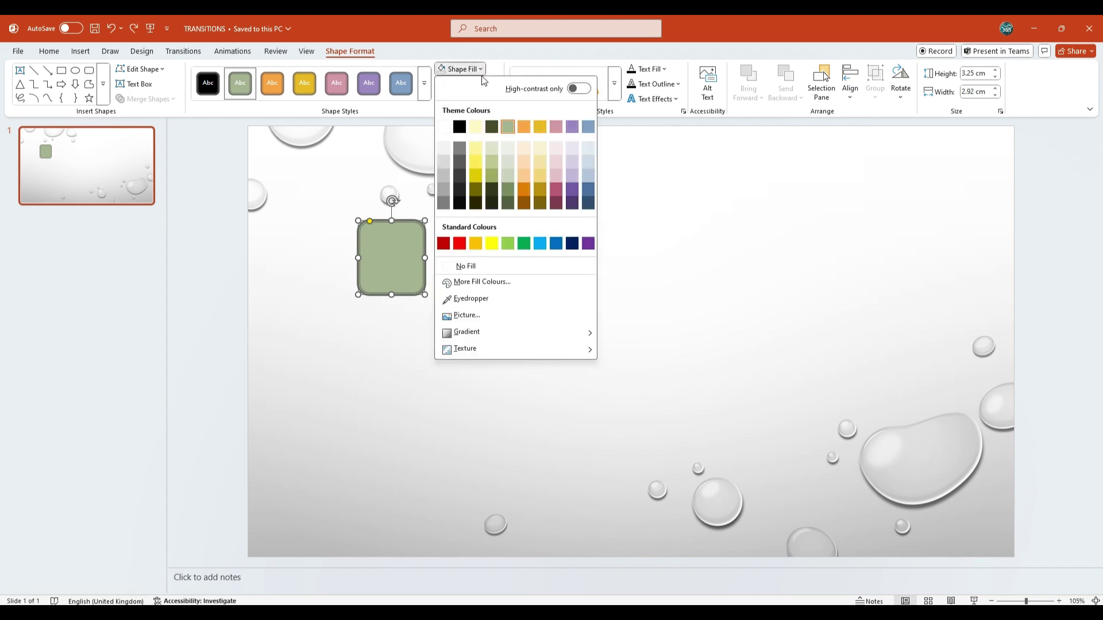
left_click(449, 128)
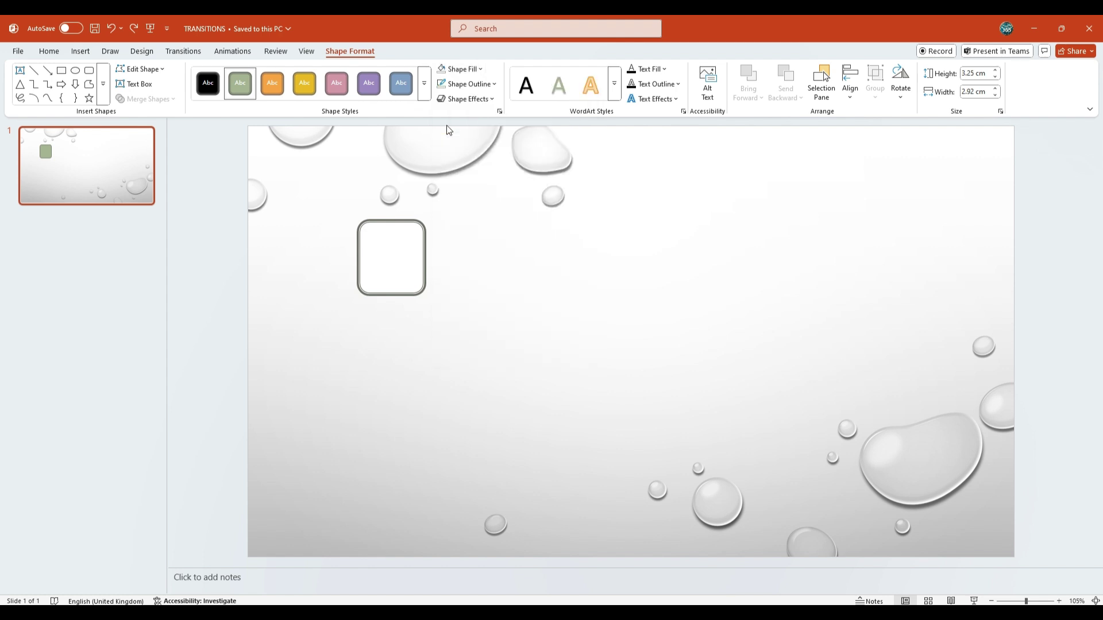
left_click(495, 85)
left_click(477, 282)
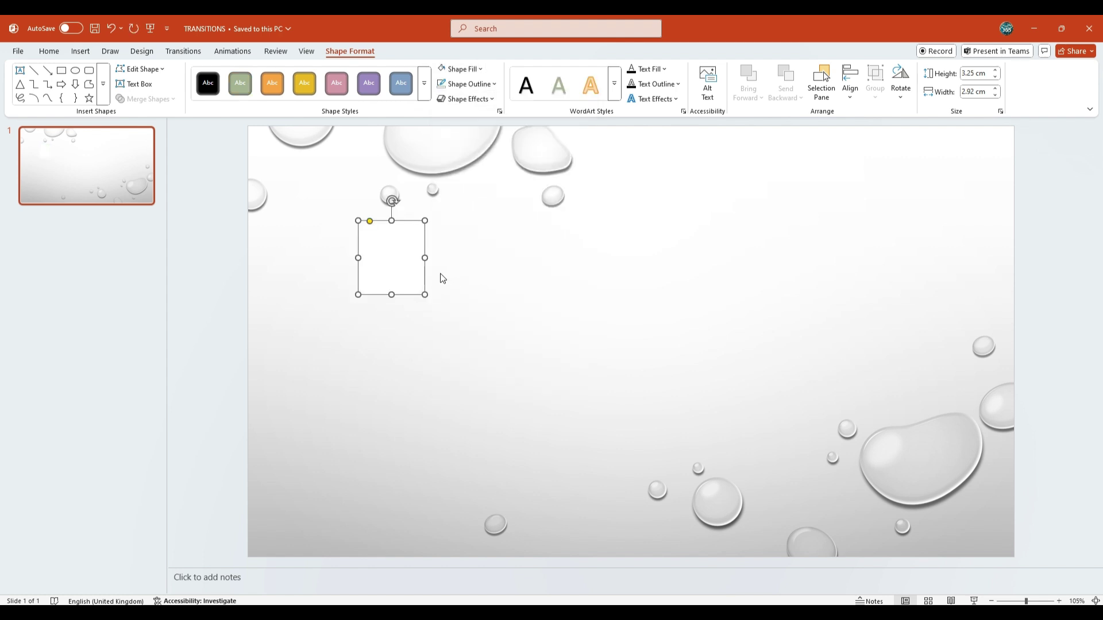
left_click(491, 100)
mouse_move(505, 119)
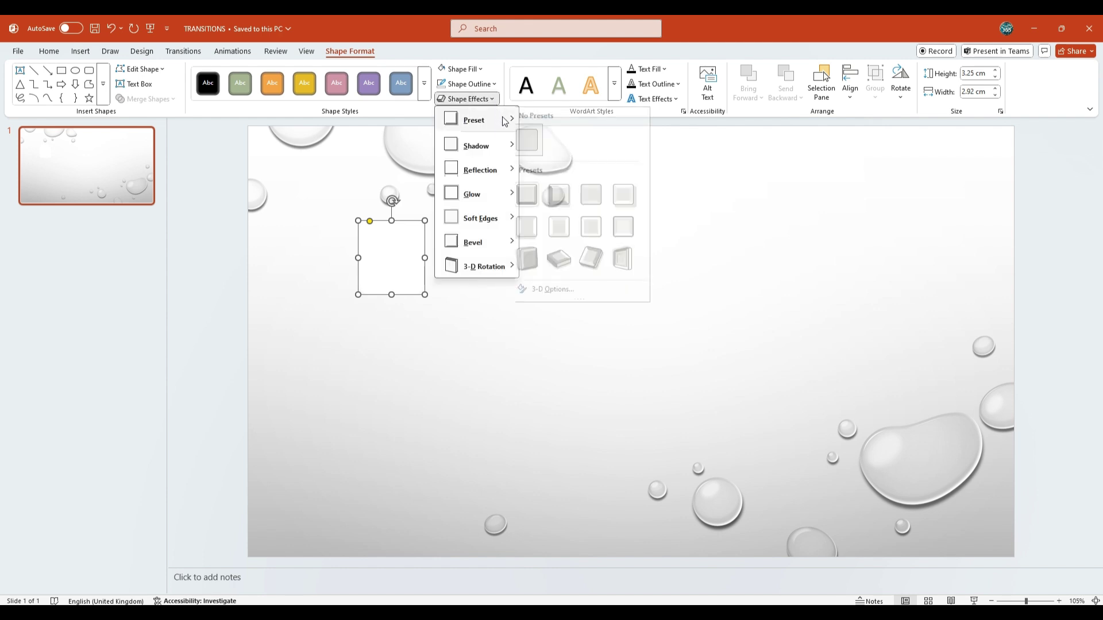
left_click(541, 227)
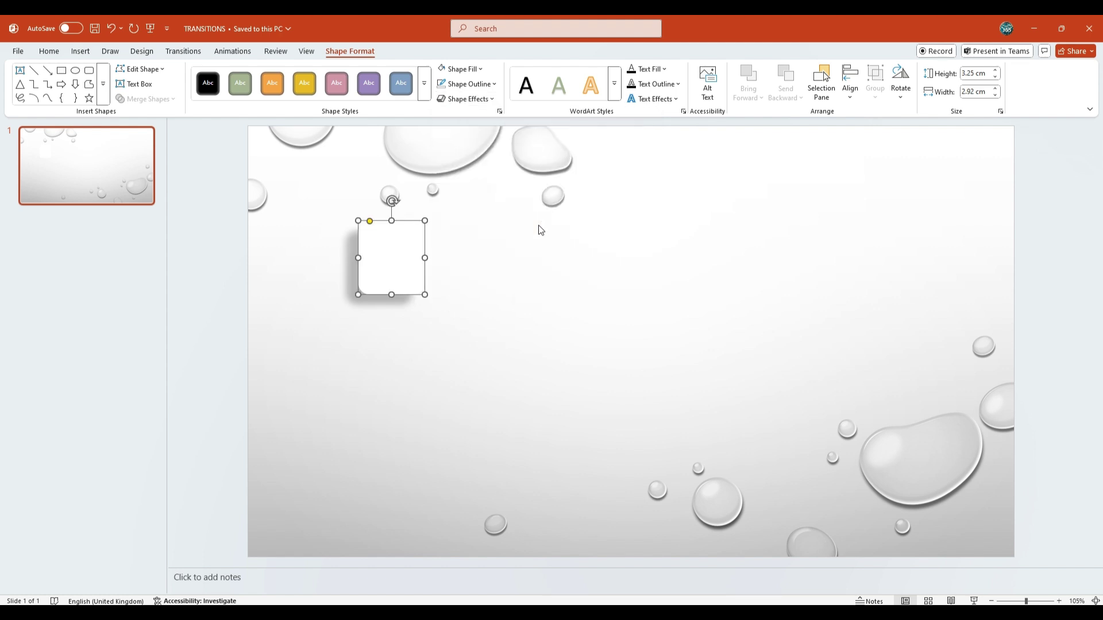
Step: Set the white square's height and width both to 6.5 cm
left_click(976, 74)
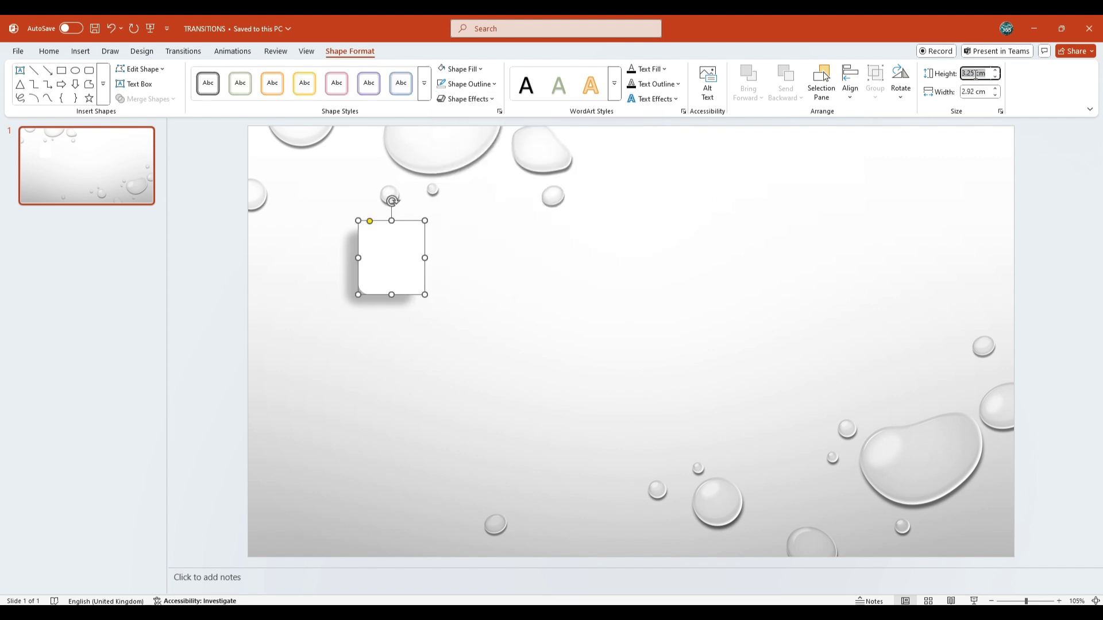
type("6.5")
key("Return")
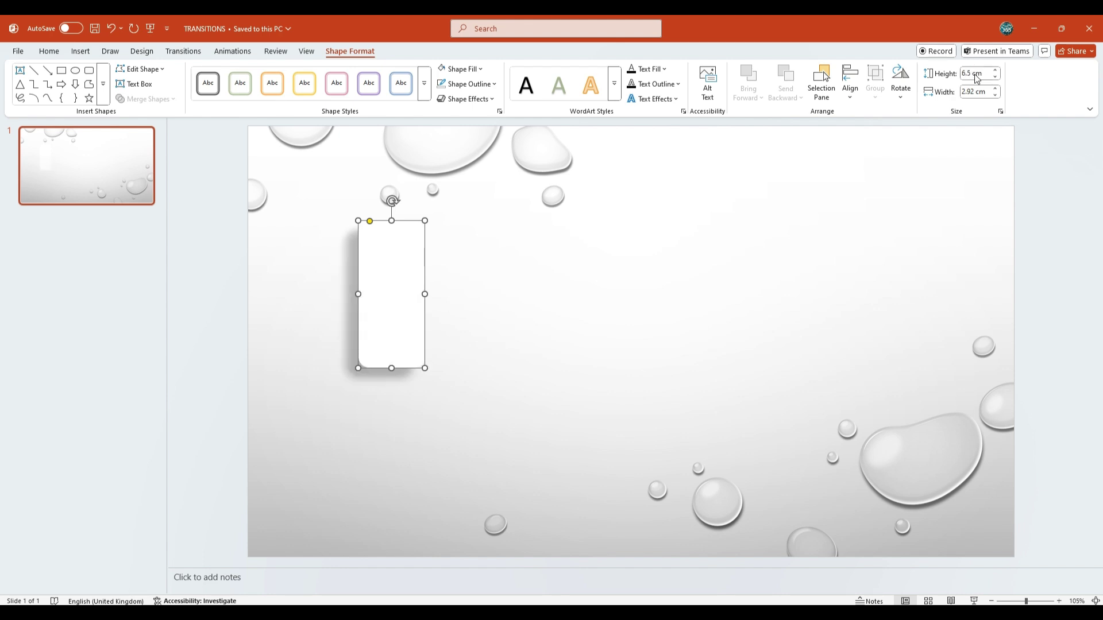
left_click(972, 91)
type("6.5")
key("Return")
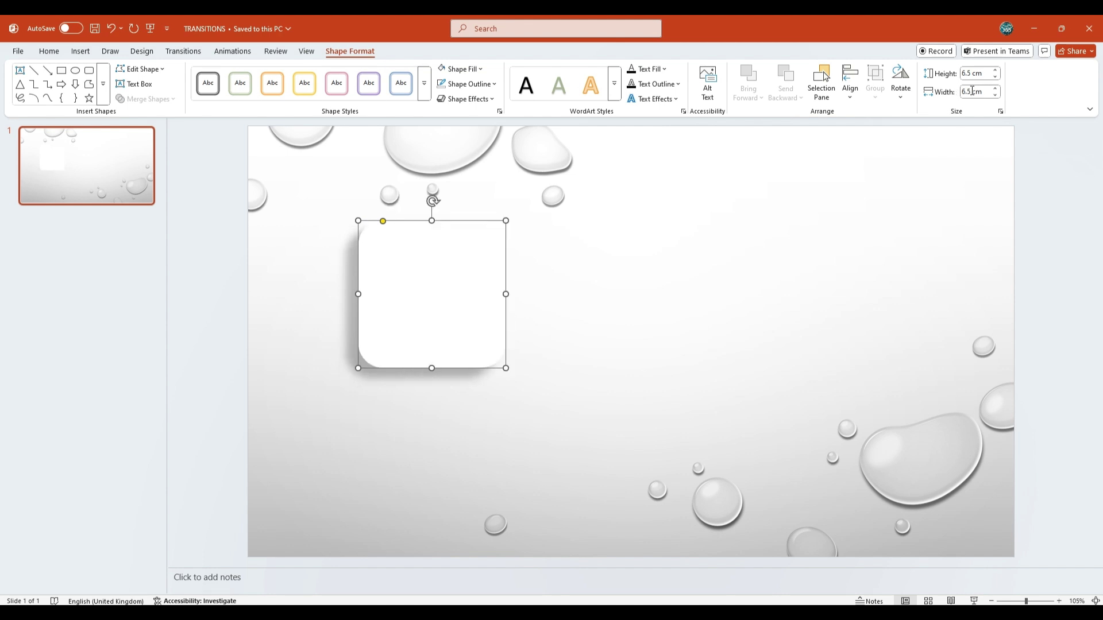
Step: Duplicate the square, resize the copy to 5.5 by 5.5 cm, and move it to the upper right
left_click(593, 288)
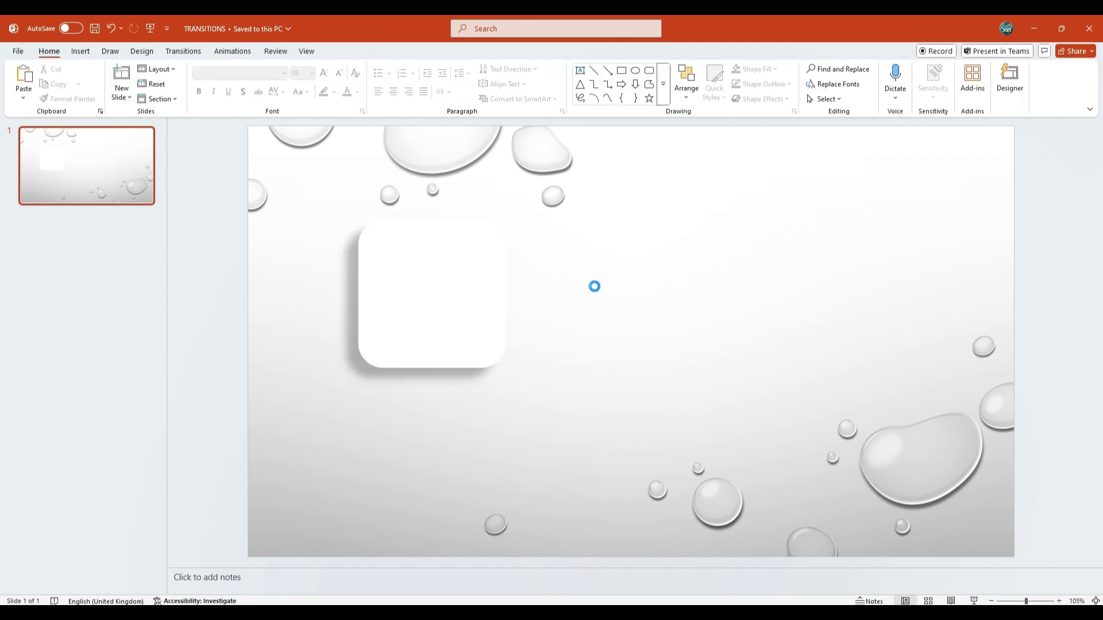
key("ctrl+v")
left_click_drag(509, 288, 620, 314)
left_click(976, 75)
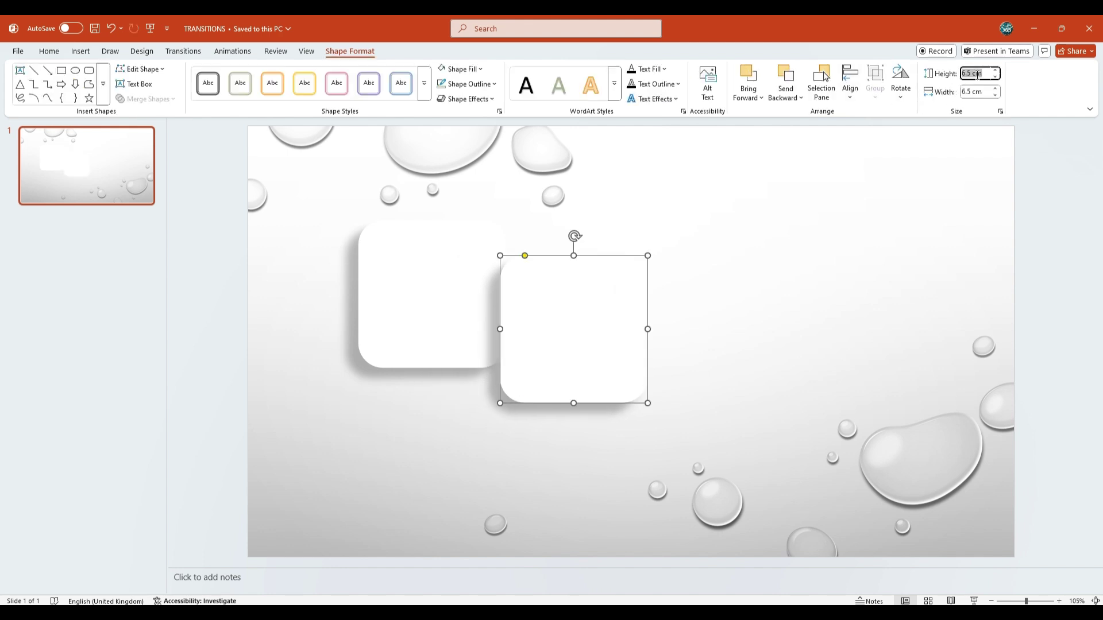
type("5.5")
left_click(980, 92)
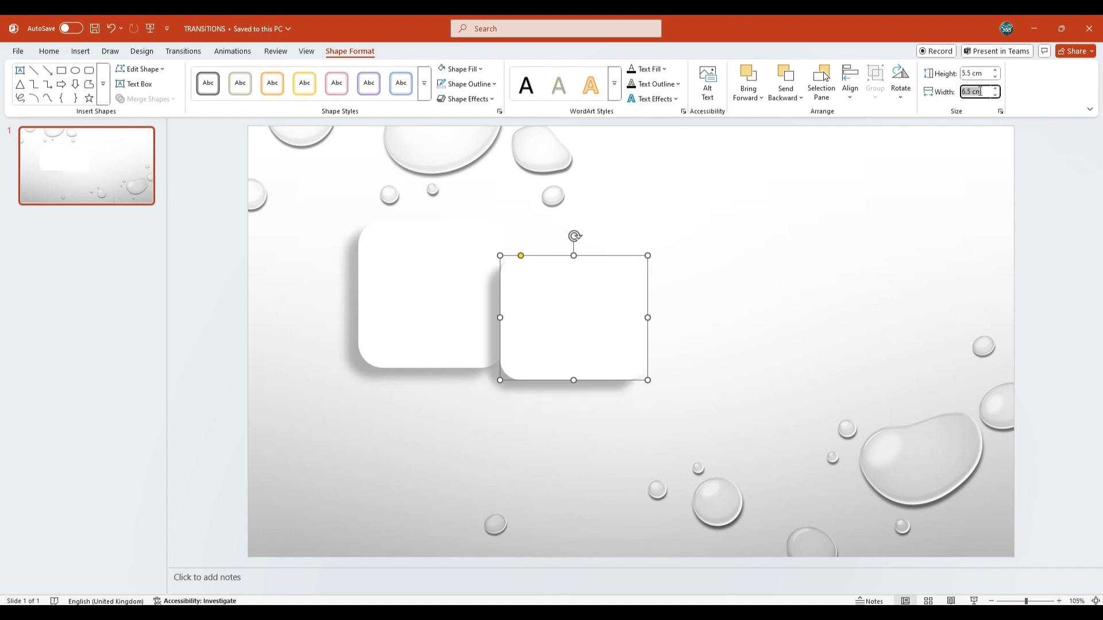
type("5.5")
key("Return")
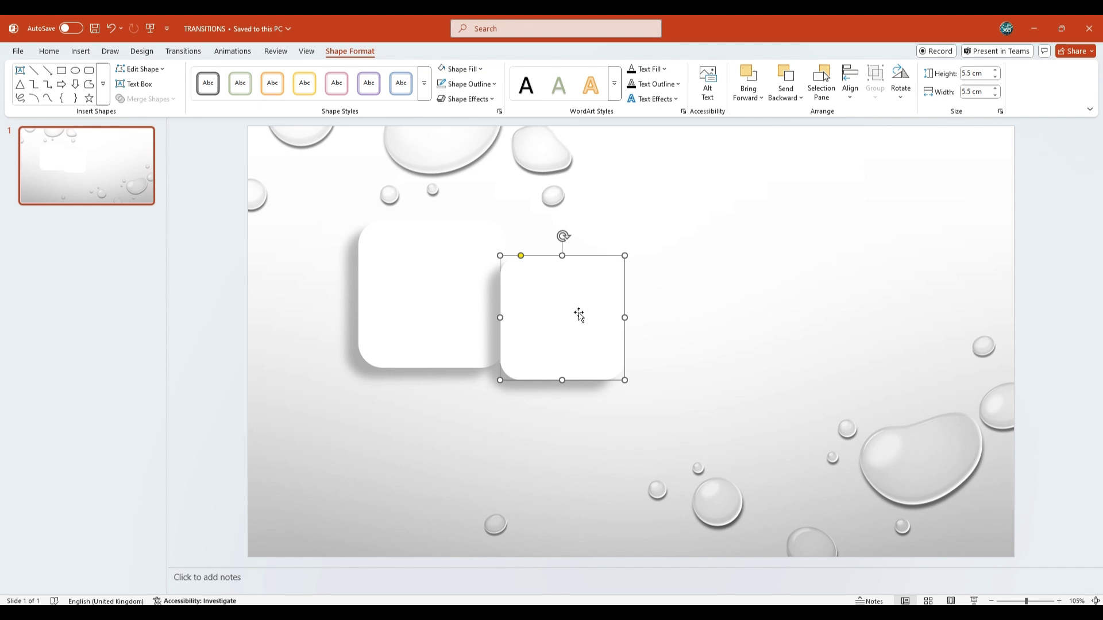
left_click_drag(580, 316, 908, 212)
Step: Paste another copy, resize it to 4.5 by 4.5 cm, and place it in the lower middle
left_click(667, 409)
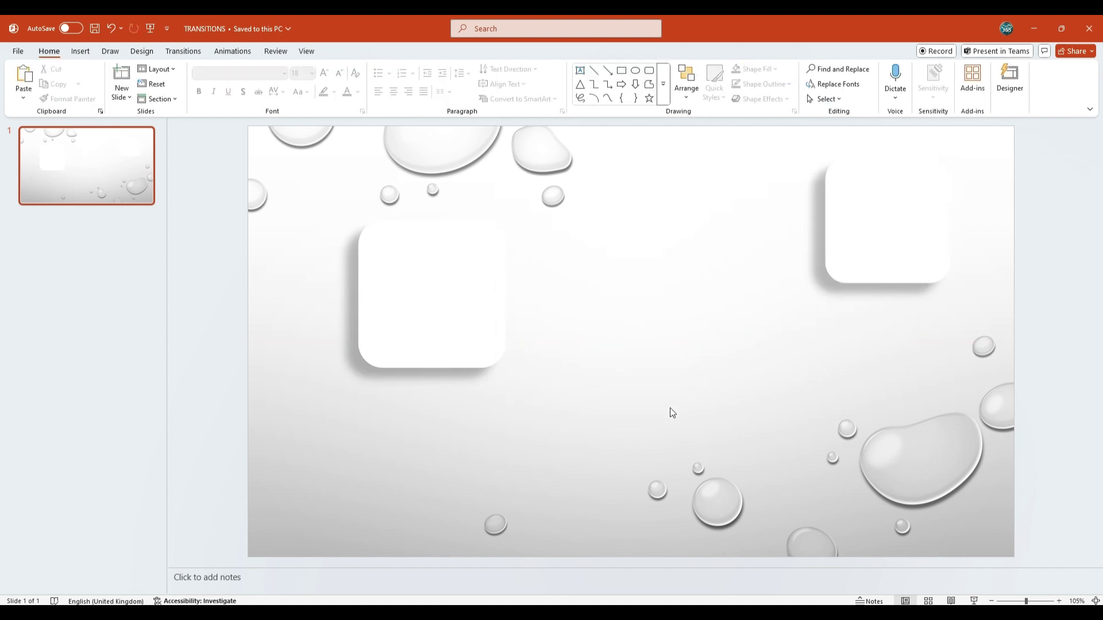
key("ctrl+v")
left_click_drag(863, 252, 670, 387)
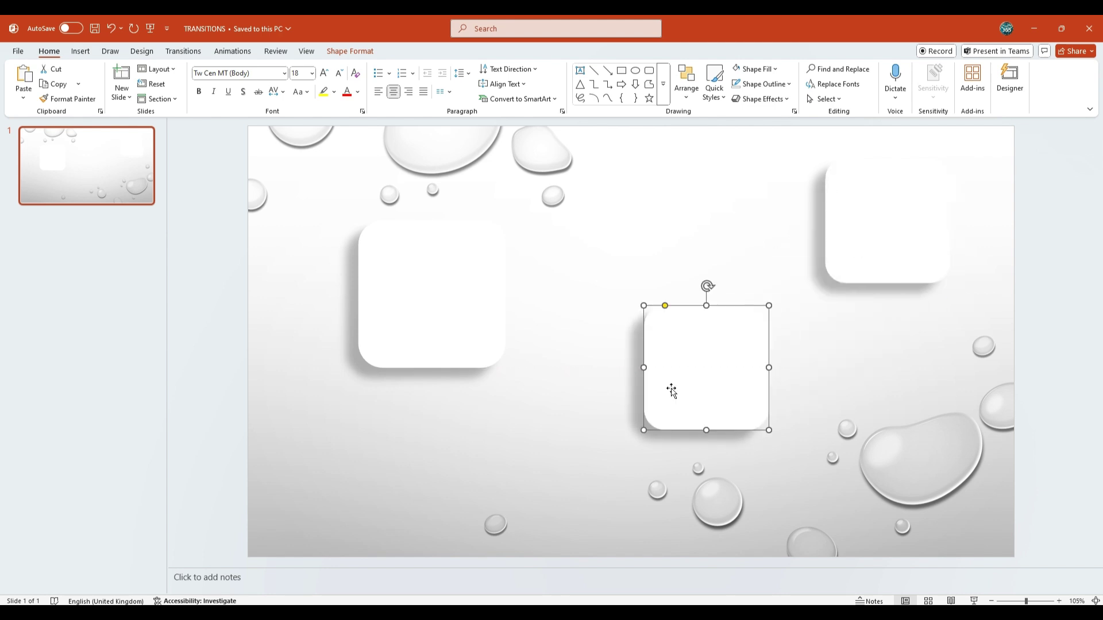
double_click(670, 386)
left_click(977, 74)
type("4.5")
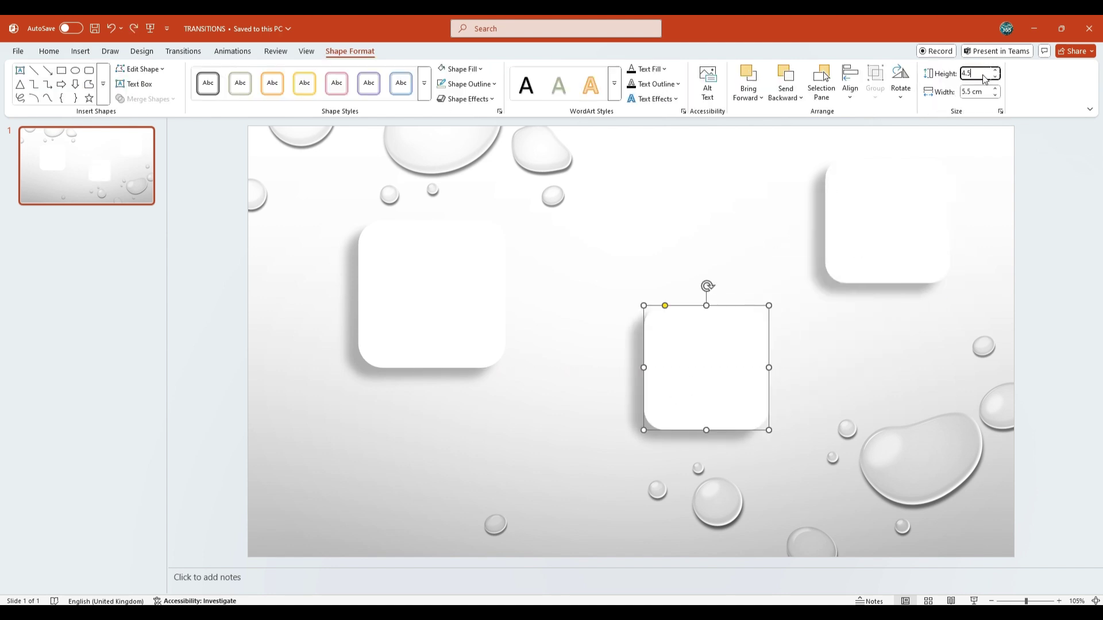
left_click(977, 91)
type("4.5")
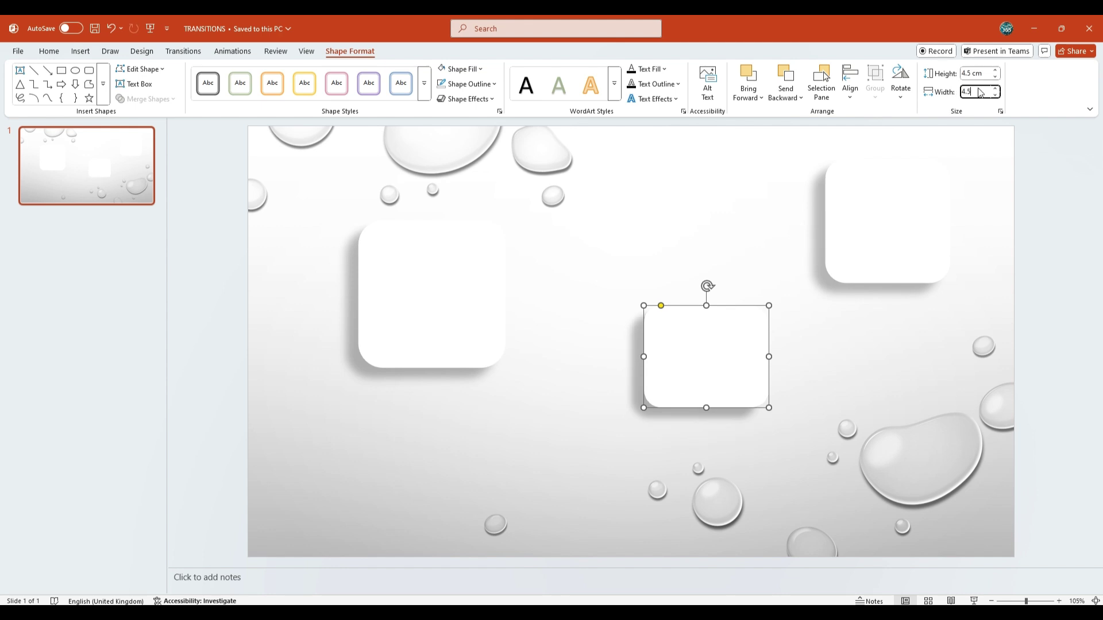
left_click_drag(681, 352, 476, 413)
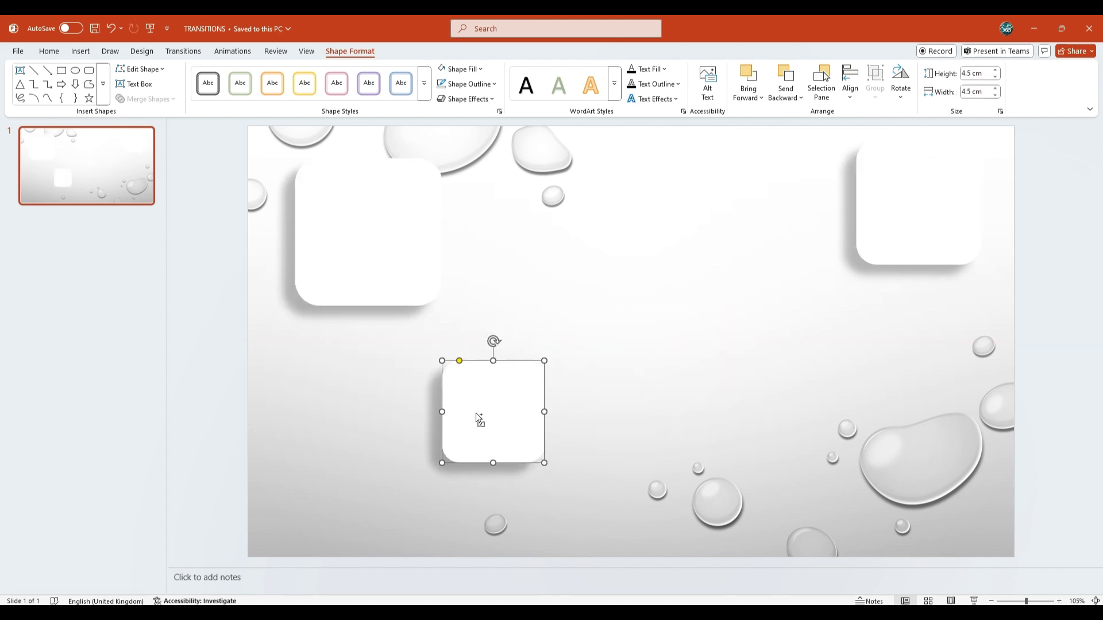
left_click(624, 381)
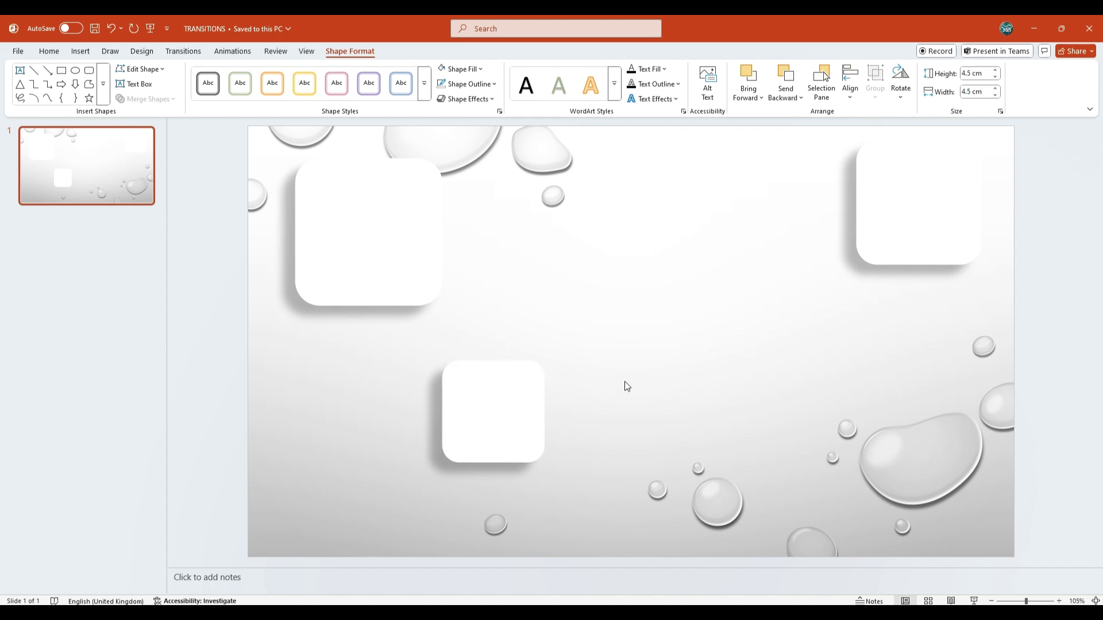
Step: Paste a copy, resize it to 4 by 4 cm, and move it right of centre
key("ctrl+v")
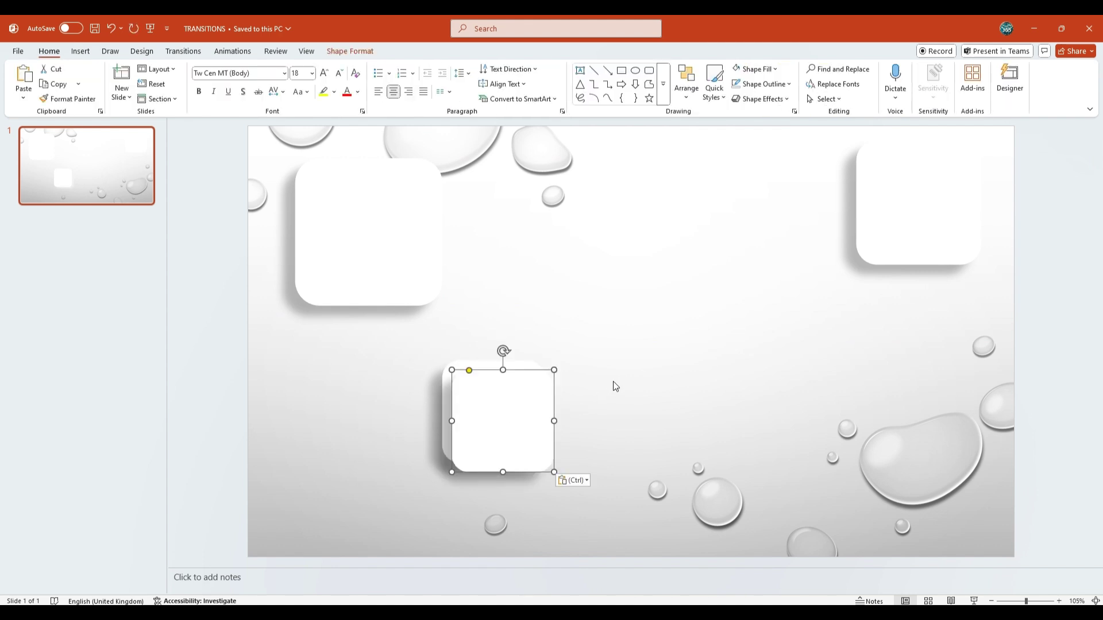
left_click(976, 73)
type("4")
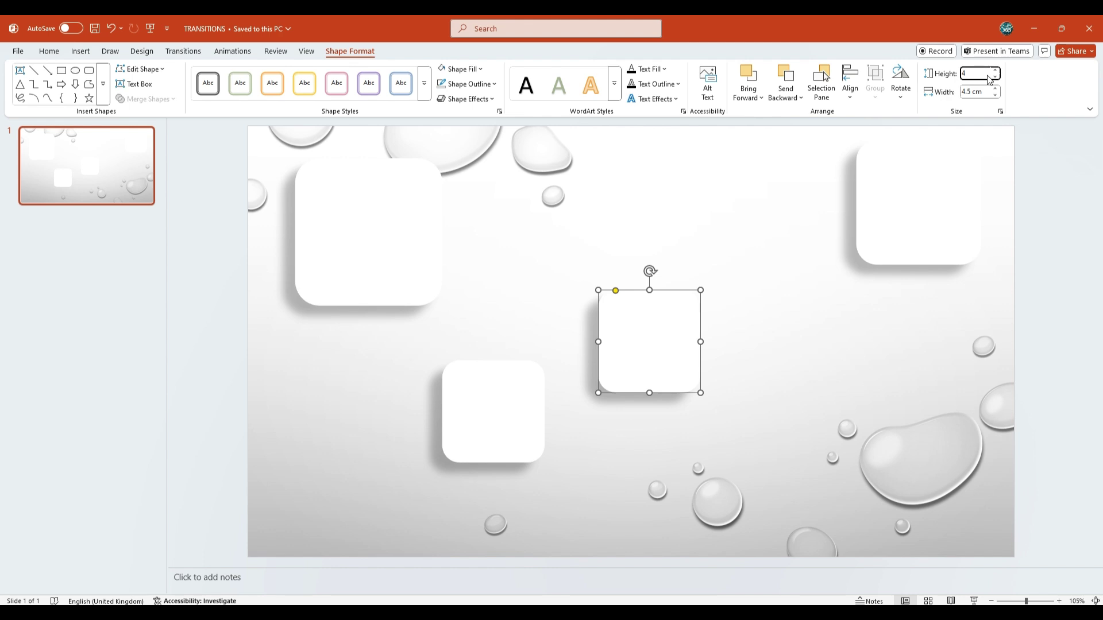
key("Tab")
type("4")
key("Return")
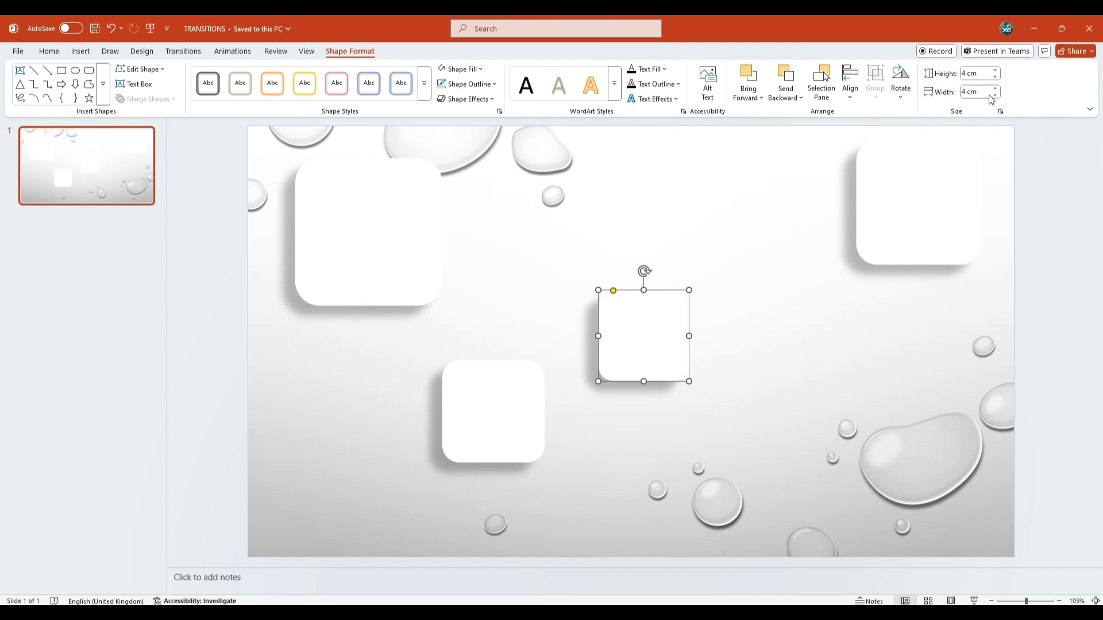
left_click_drag(654, 314, 753, 296)
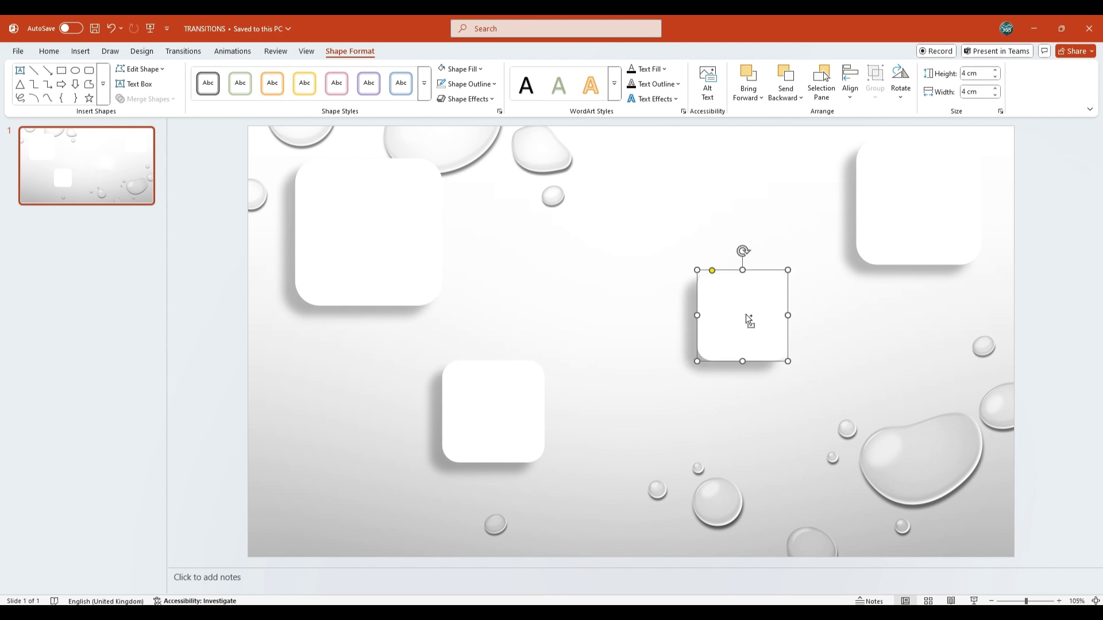
left_click(686, 401)
Step: Make three 3 cm squares, placing them near the top, right of centre and under the top-right square
left_click(747, 340)
left_click_drag(746, 339, 741, 424)
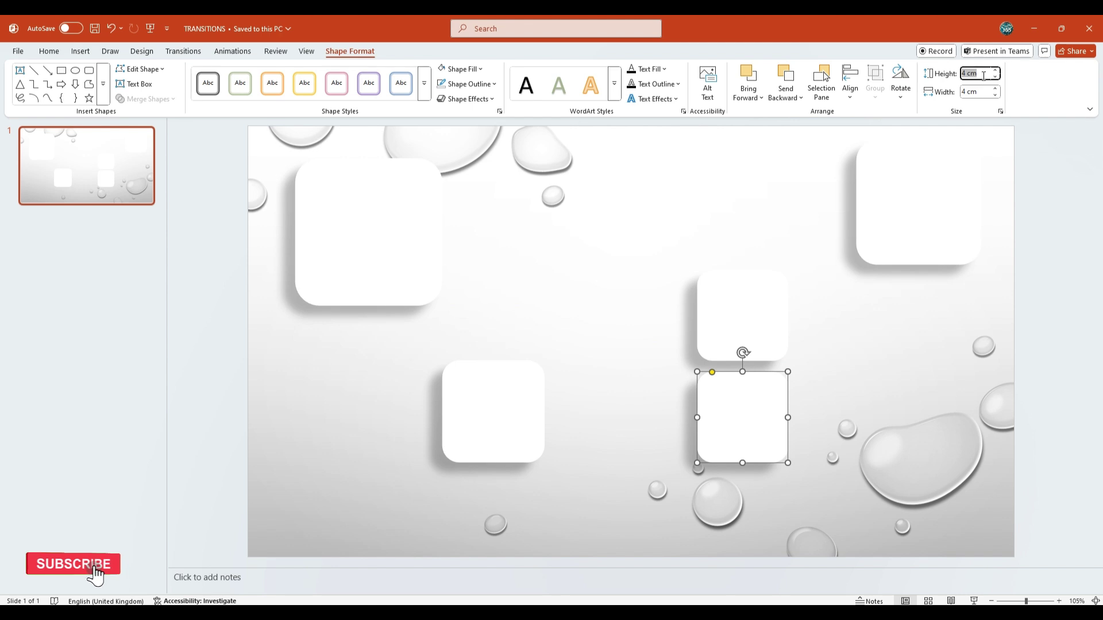
type("3")
left_click(979, 92)
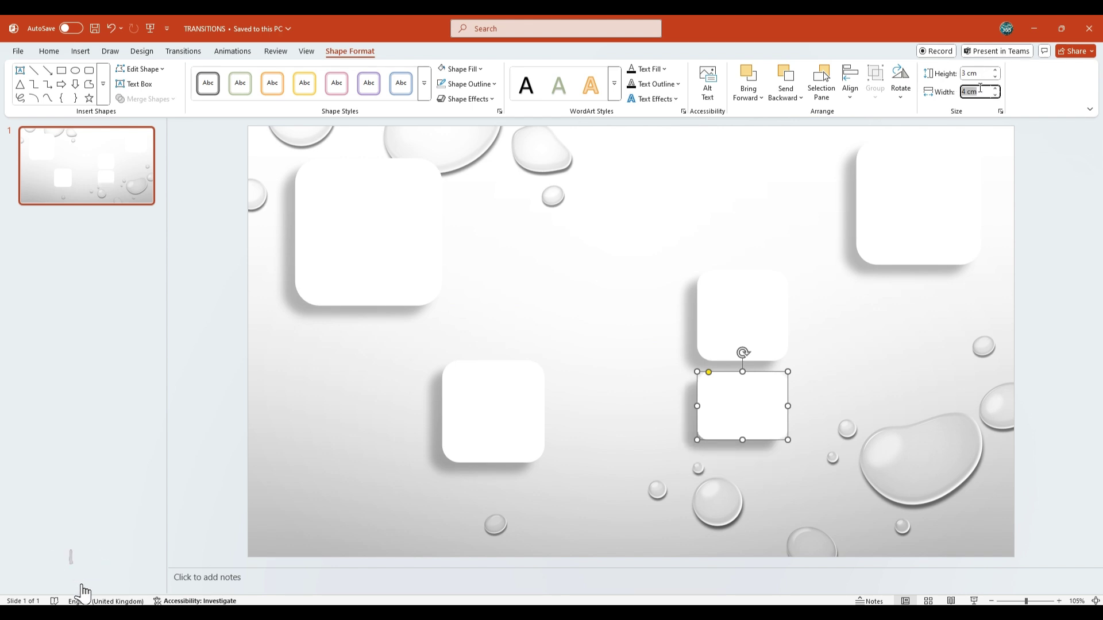
type("3")
left_click_drag(740, 393, 518, 198)
left_click(611, 330)
key("ctrl+v")
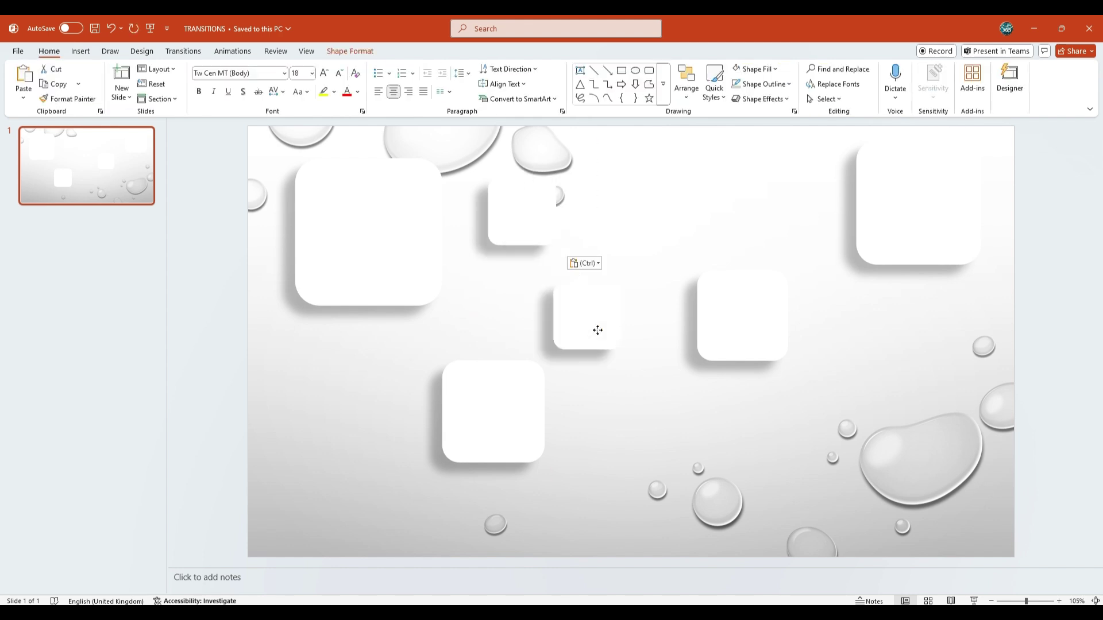
left_click_drag(596, 327, 607, 357)
left_click(870, 400)
key("ctrl+v")
left_click_drag(545, 218, 891, 295)
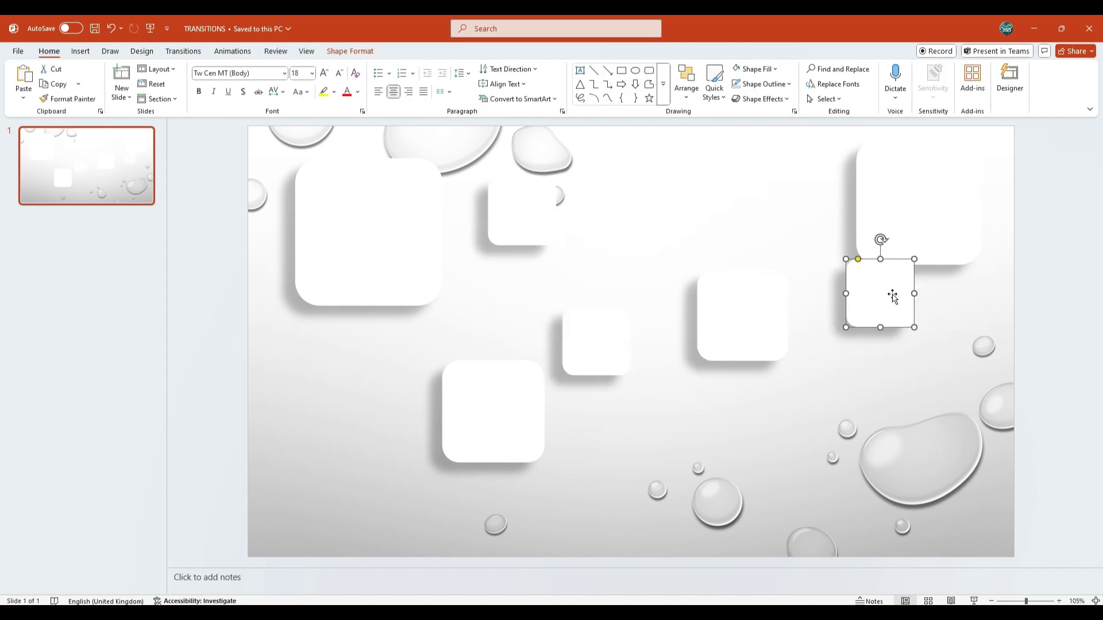
Step: Bring the large top-right square to the front
left_click(860, 218)
right_click(858, 205)
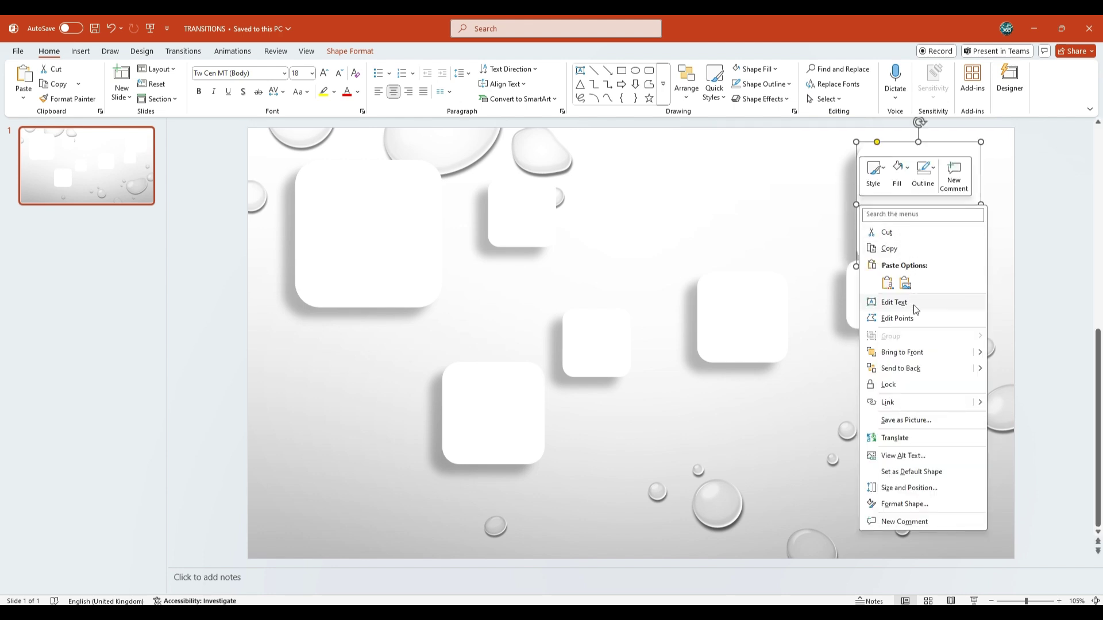
left_click(901, 353)
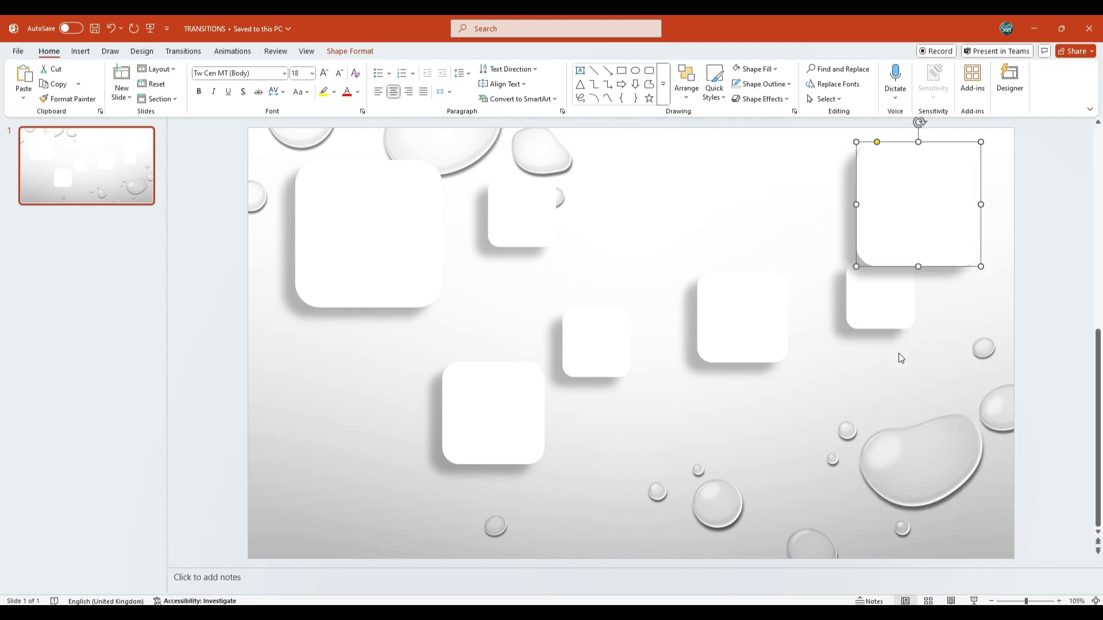
Step: Paste a copy into the lower middle and resize it to 2.5 by 2.5 cm
key("ctrl+v")
left_click_drag(522, 214, 674, 436)
double_click(675, 436)
left_click(977, 73)
type("2")
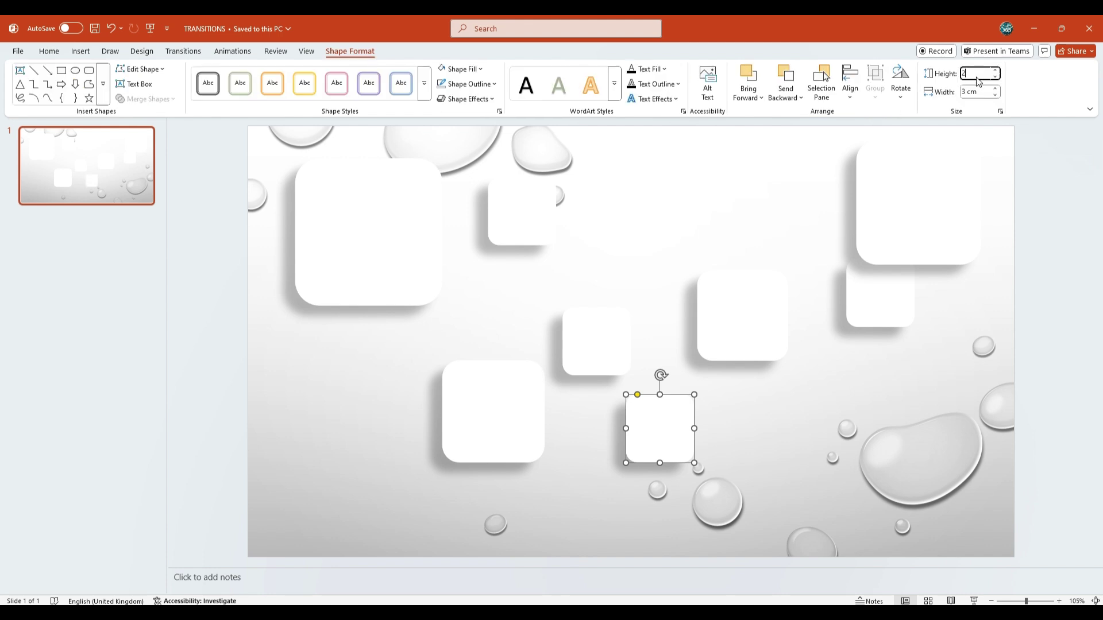
key("Tab")
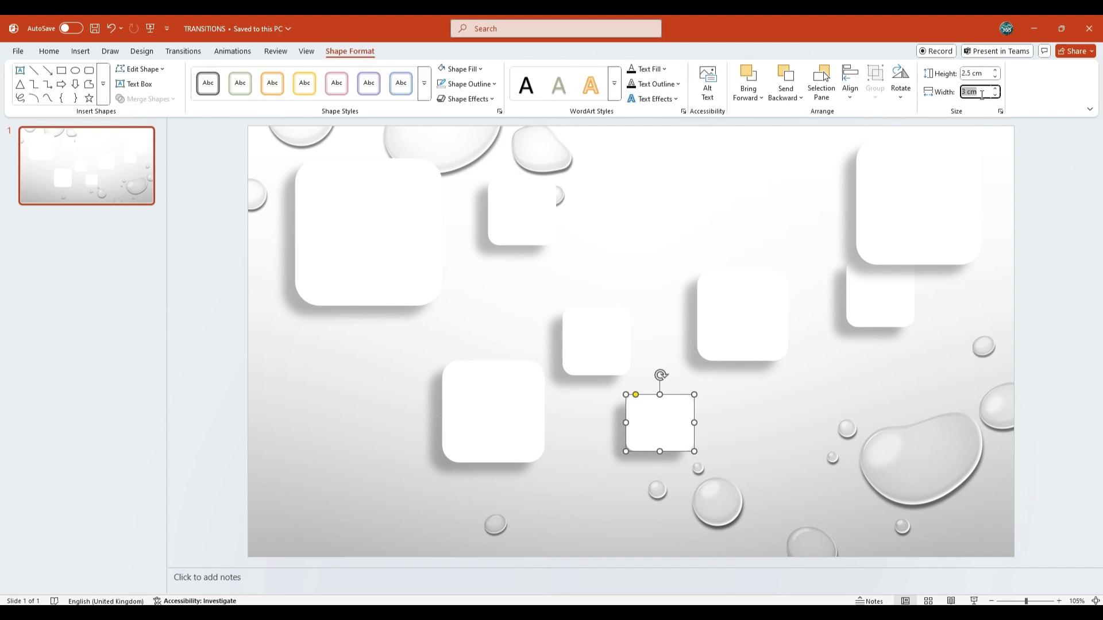
type("2.5")
key("Return")
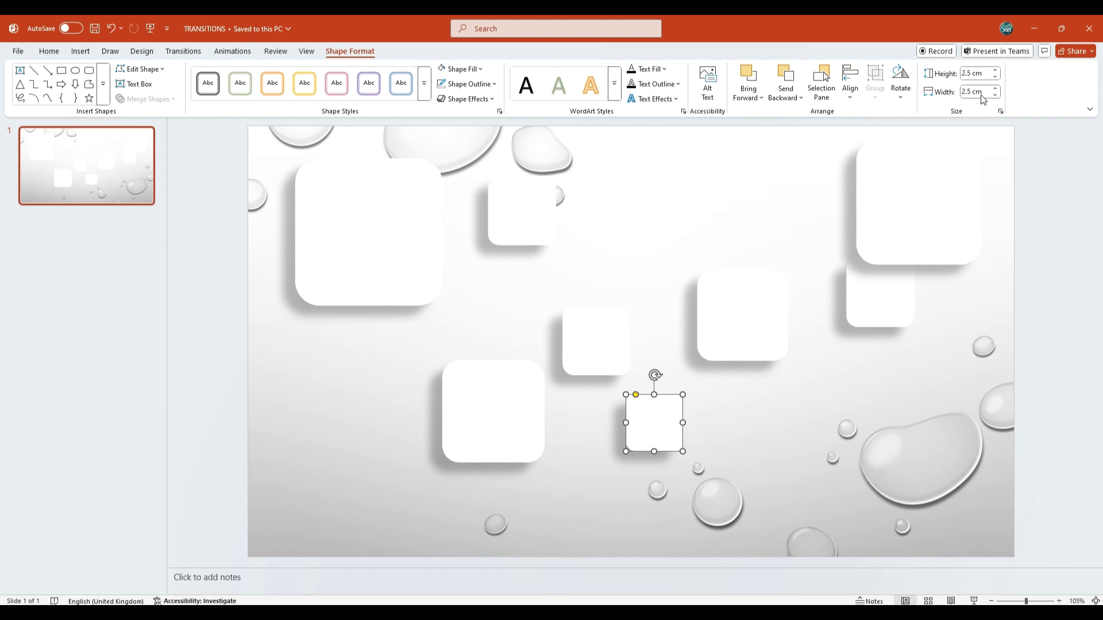
left_click(766, 410)
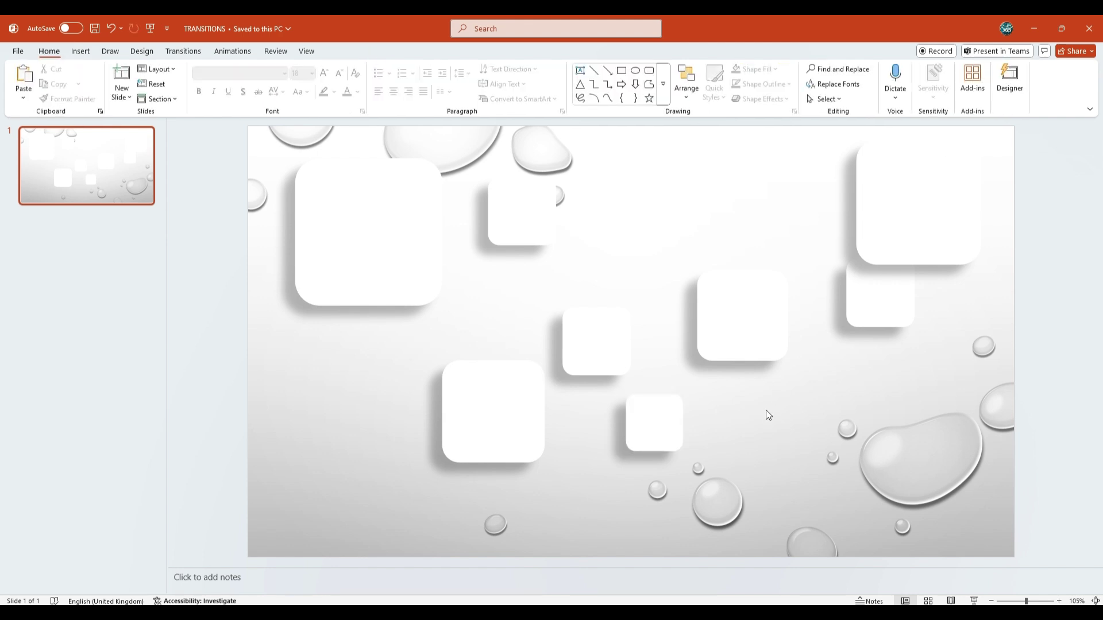
Step: Paste more 2.5 cm squares and scatter them to the top middle, left, bottom-left and lower right
key("ctrl+v")
left_click_drag(746, 428, 623, 237)
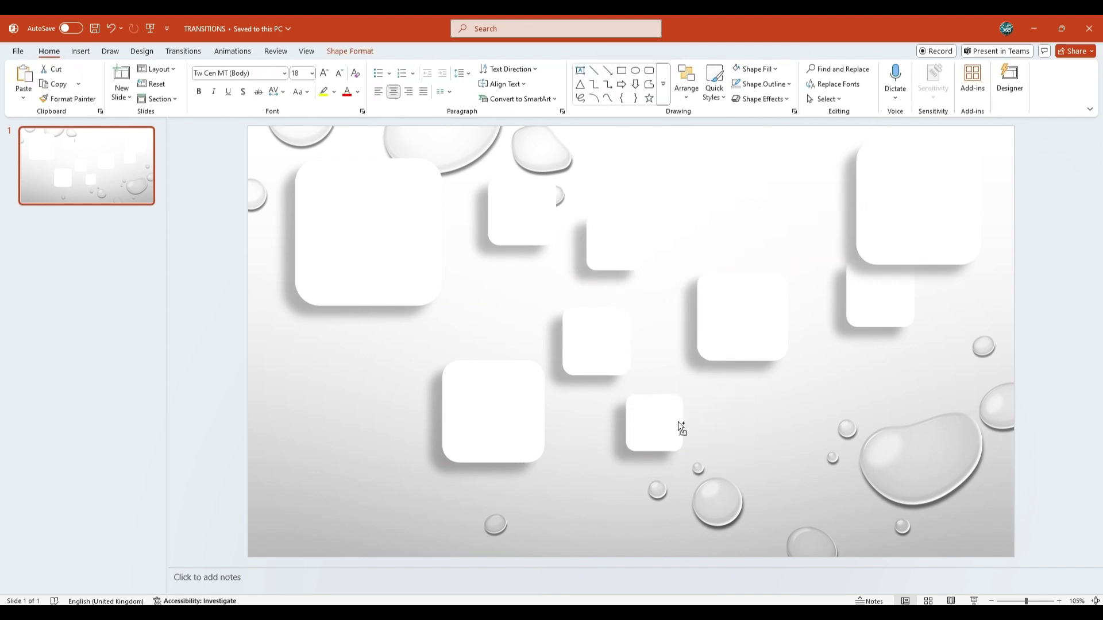
key("ctrl+v")
left_click_drag(677, 423, 366, 361)
key("ctrl+v")
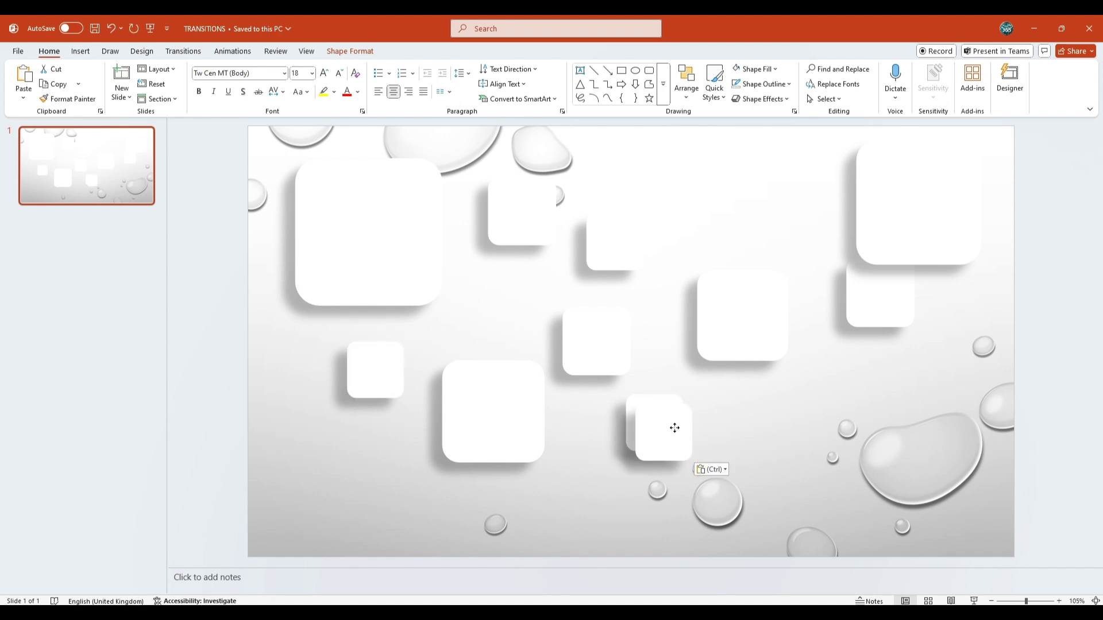
left_click_drag(672, 426, 307, 489)
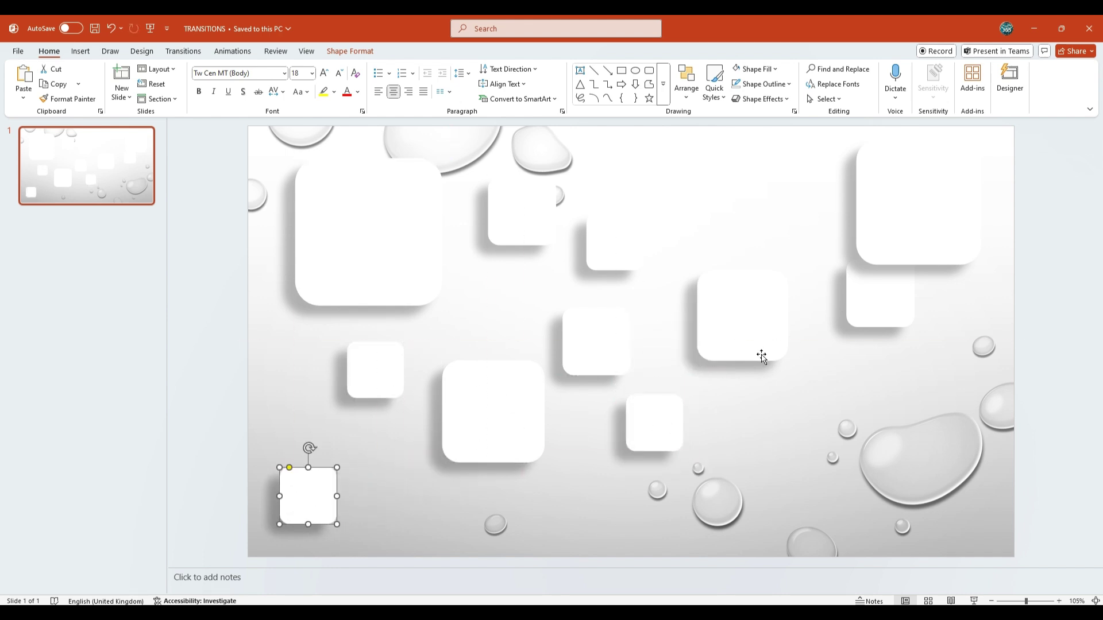
key("ctrl+v")
left_click_drag(666, 427, 808, 498)
key("ctrl+v")
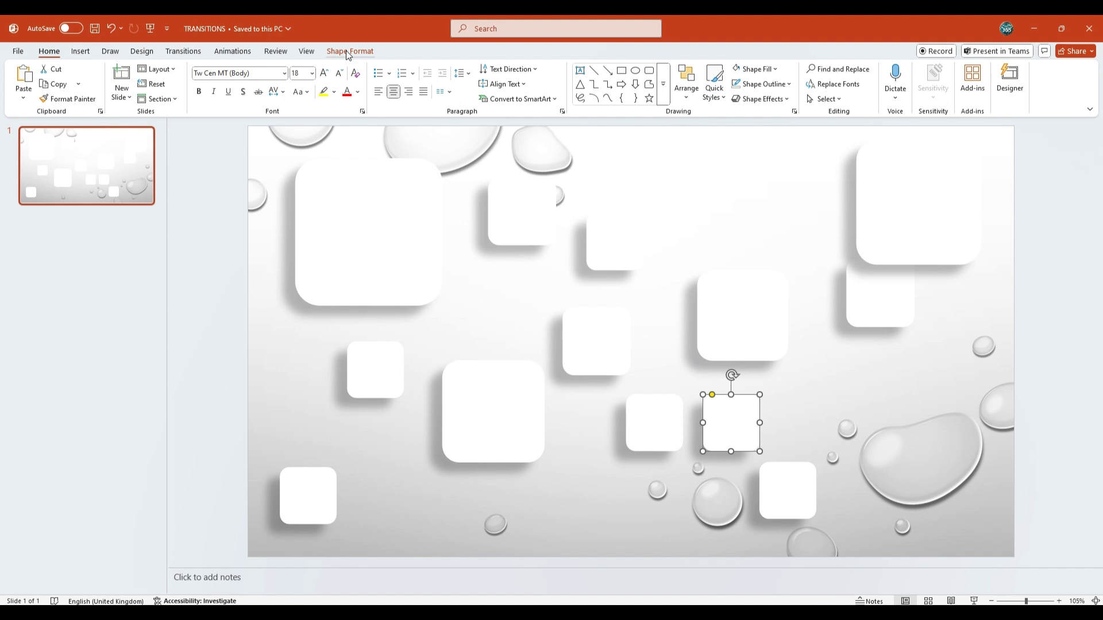
left_click(349, 51)
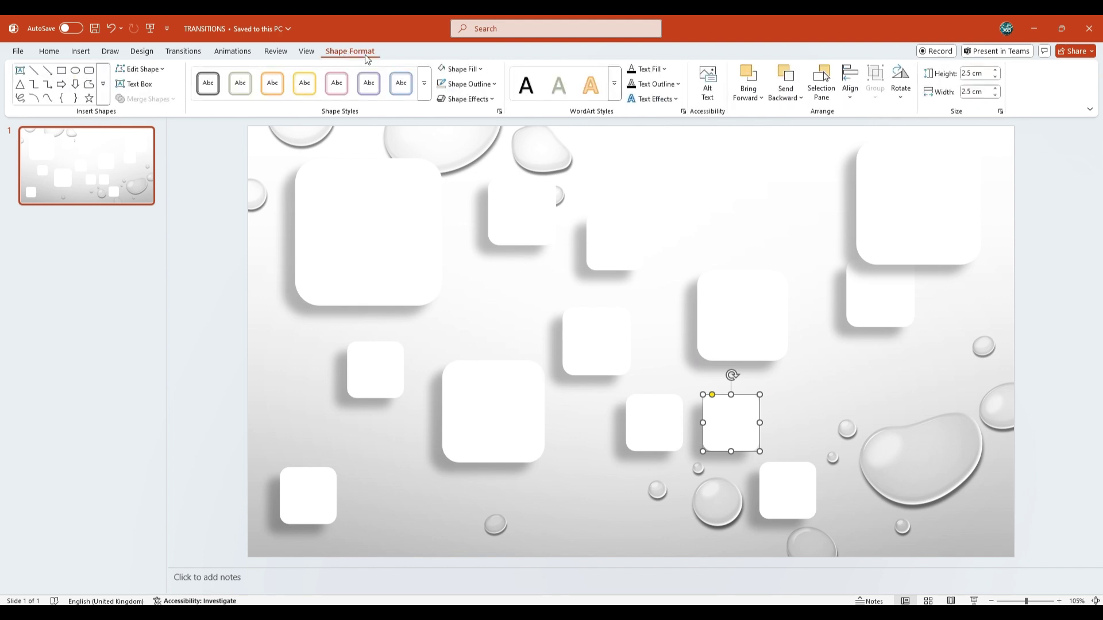
Step: Resize the selected square to 1.5 by 1.5 cm
left_click(979, 74)
type("1.5")
left_click(974, 93)
type("1")
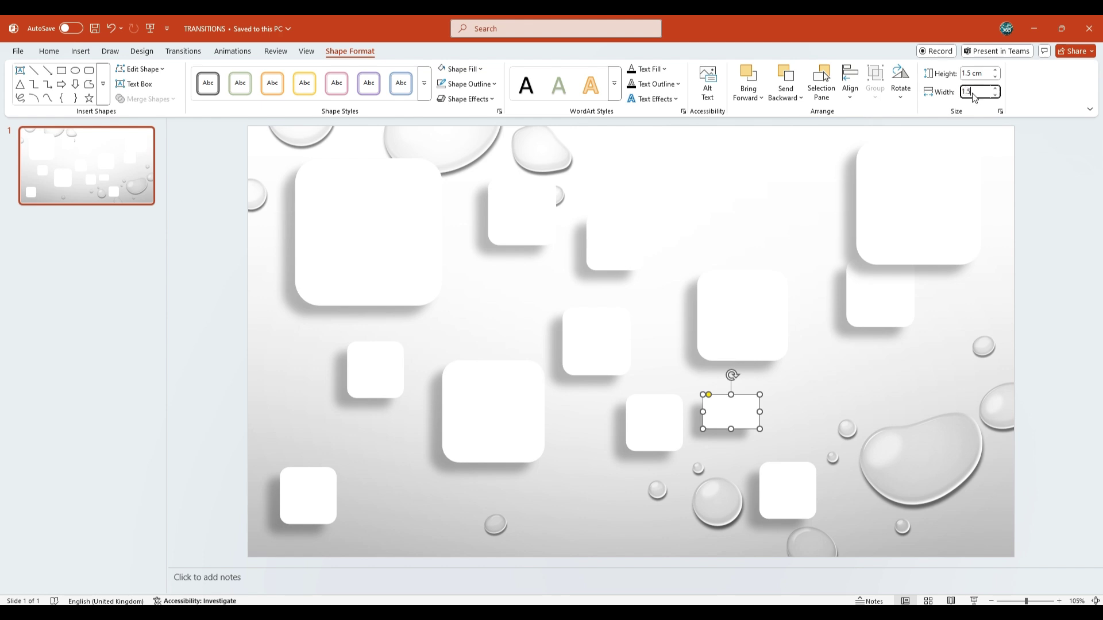
key("Return")
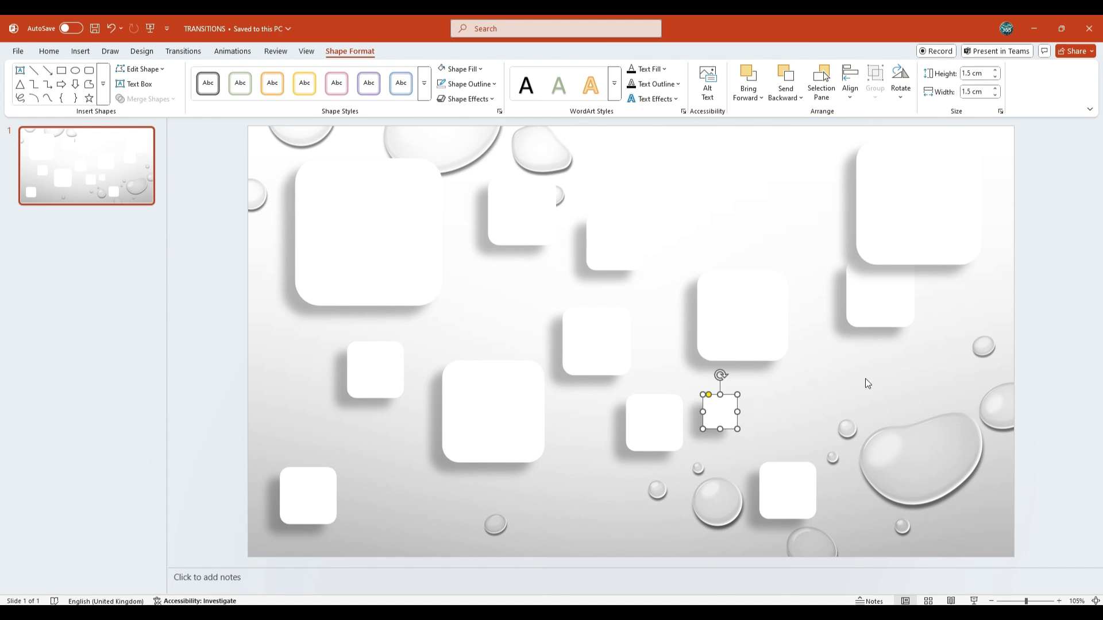
Step: Paste copies of the 1.5 cm square and scatter them across the lower middle and lower right
key("ctrl+x")
key("ctrl+v")
key("ctrl+v")
left_click_drag(448, 301, 975, 513)
key("ctrl+v")
key("ctrl+v")
key("ctrl+v")
key("ctrl+v")
key("ctrl+v")
key("ctrl+v")
left_click_drag(667, 414, 942, 438)
left_click(402, 247)
Step: Open the Icons library and search for sports icons
left_click(83, 56)
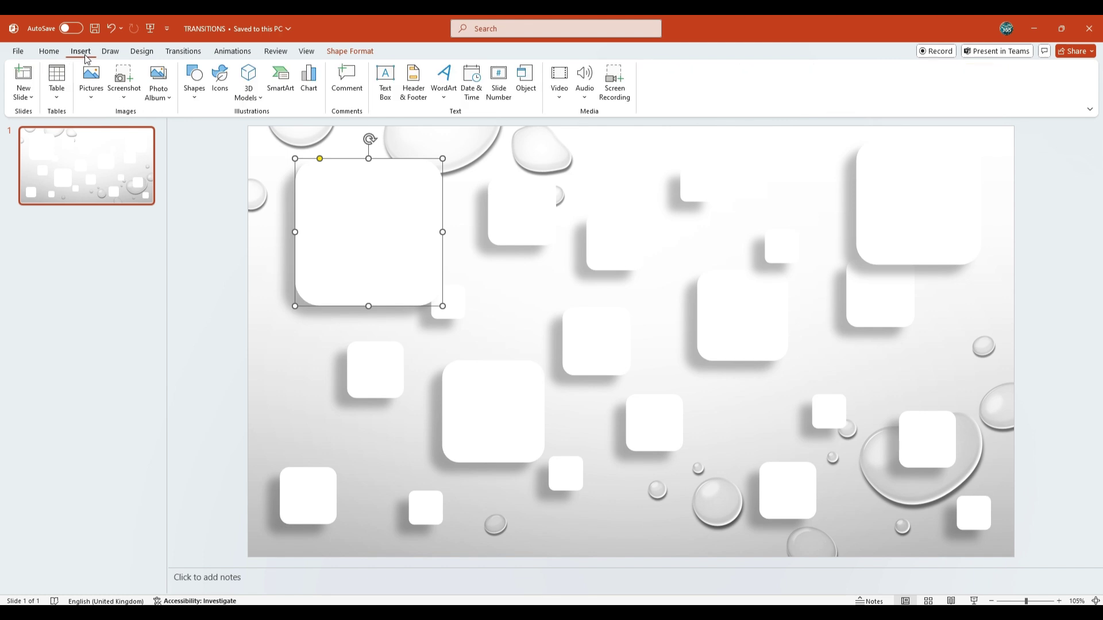
left_click(220, 83)
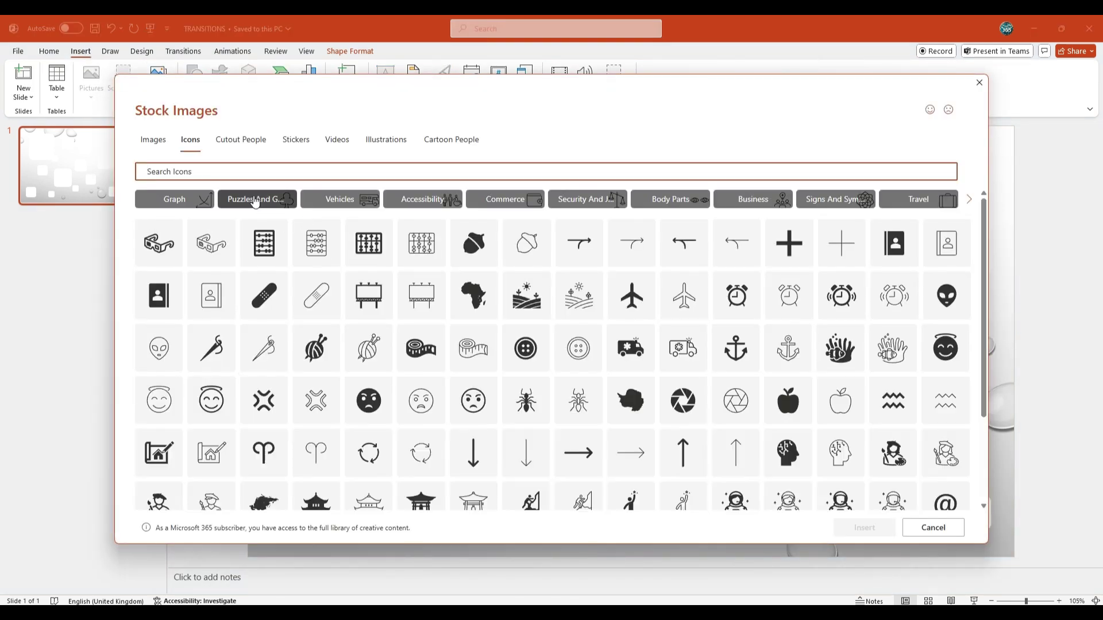
type("sports")
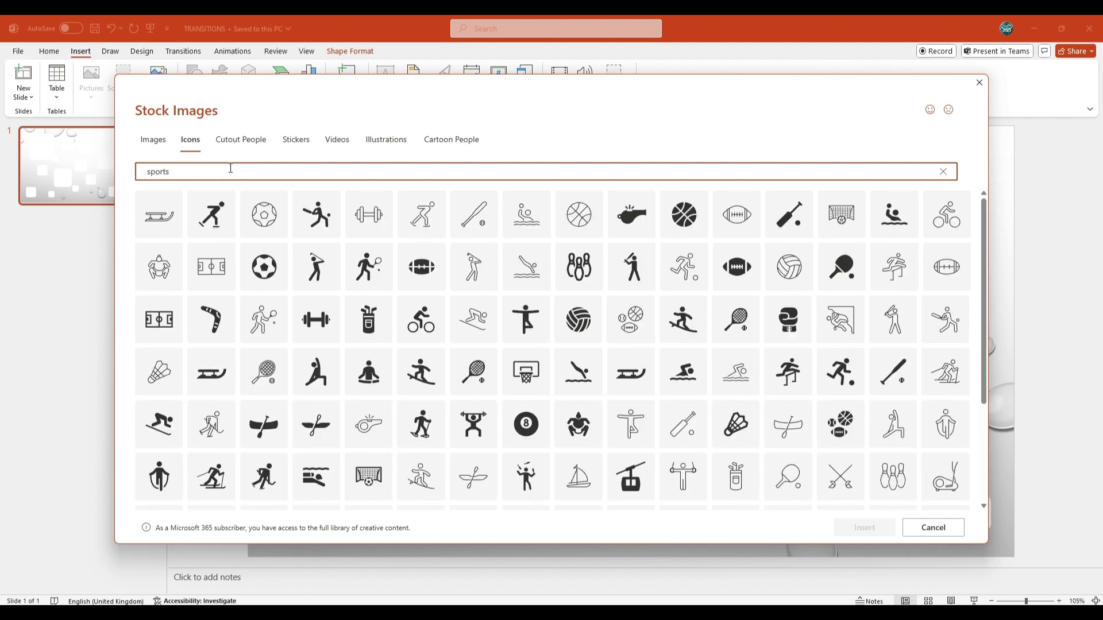
Step: Insert the climber, skier, bowling pins, golf flag and hockey player icons
left_click(211, 424)
scroll(945, 357, "down", 1)
left_click(945, 353)
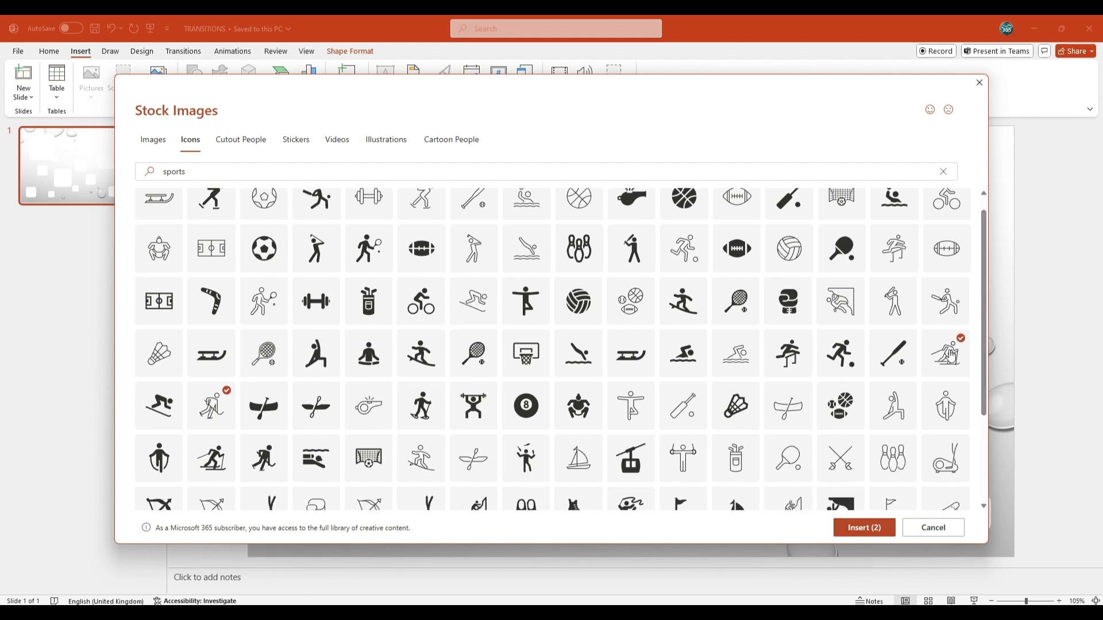
left_click(894, 457)
scroll(598, 431, "down", 3)
left_click(894, 379)
scroll(752, 451, "up", 3)
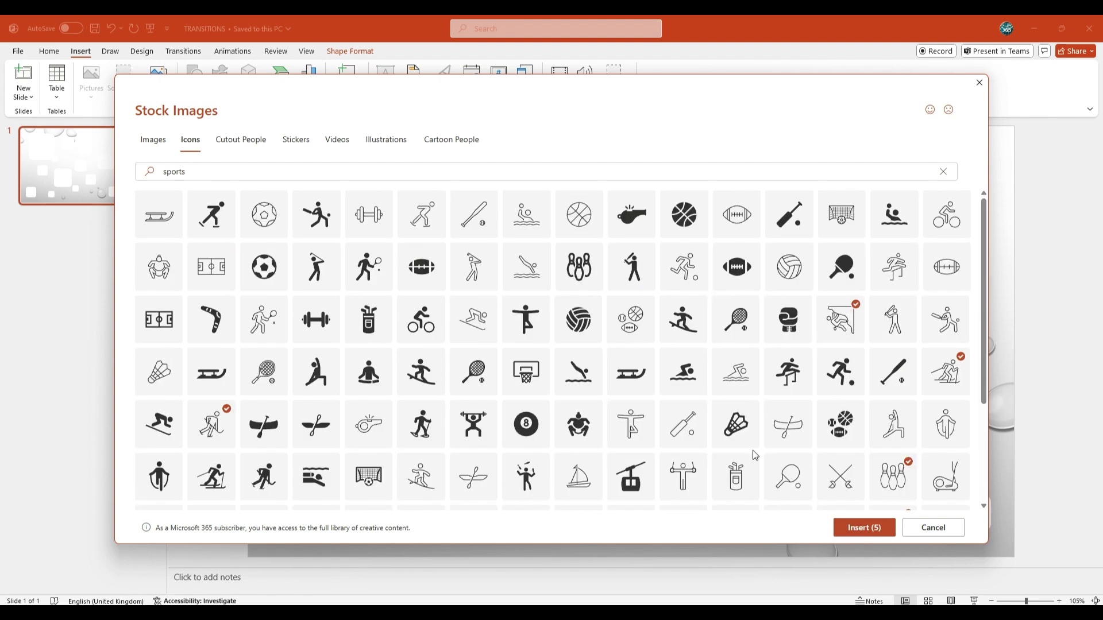
left_click(752, 450)
scroll(752, 450, "down", 3)
left_click(854, 529)
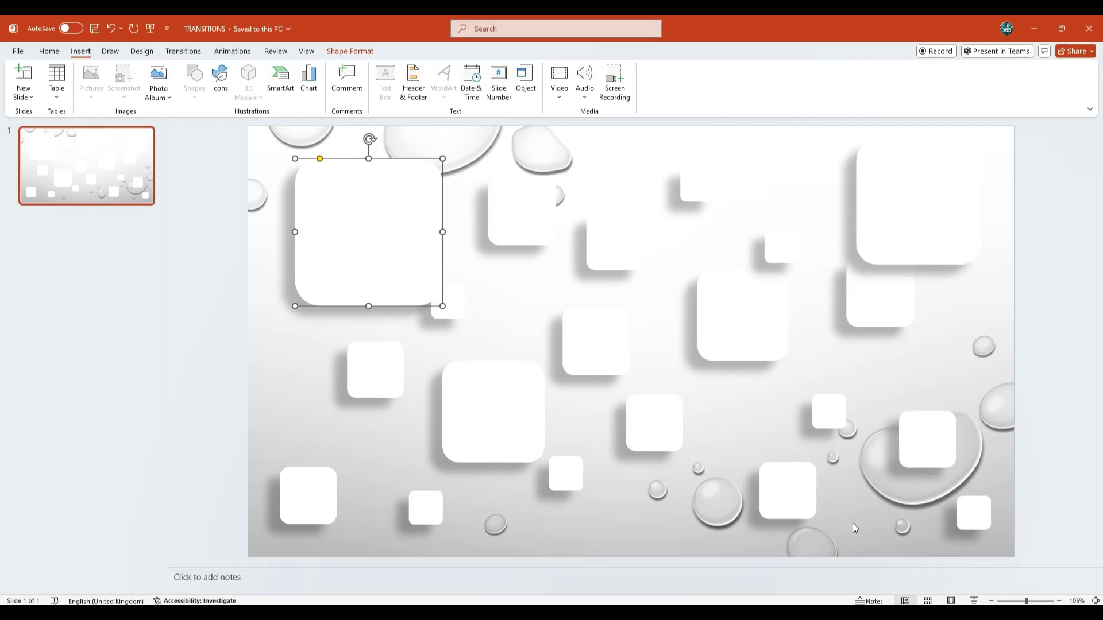
Step: Move the golf flag, climber, hockey and skier icons into their own white tiles
left_click(709, 429)
left_click_drag(678, 396, 509, 427)
left_click_drag(632, 342, 742, 310)
left_click_drag(789, 470, 794, 474)
left_click(369, 246)
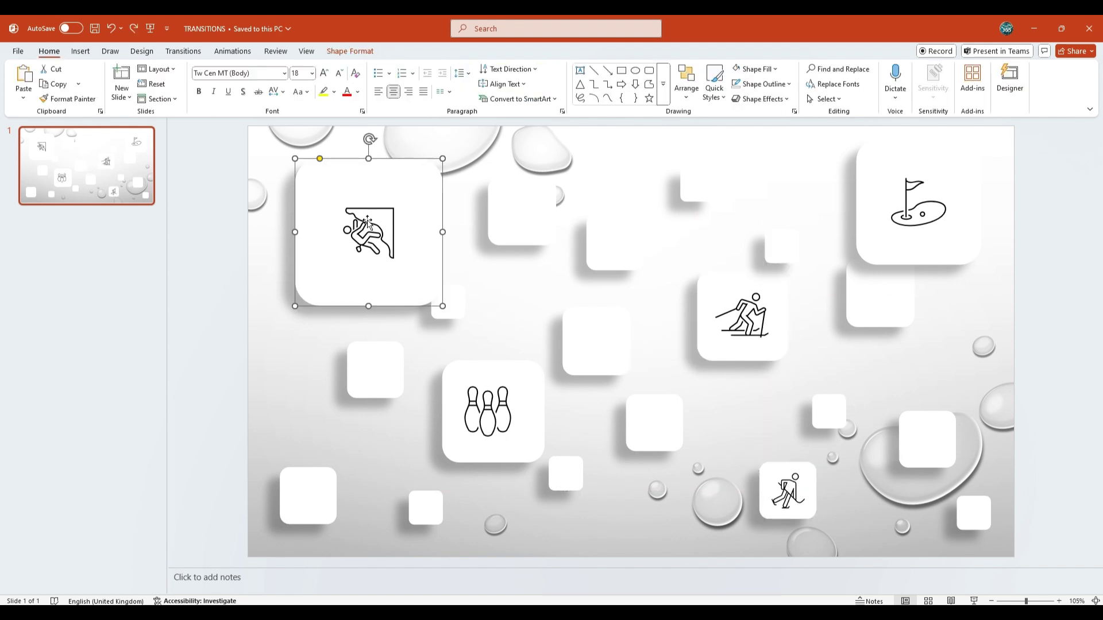
left_click(370, 246)
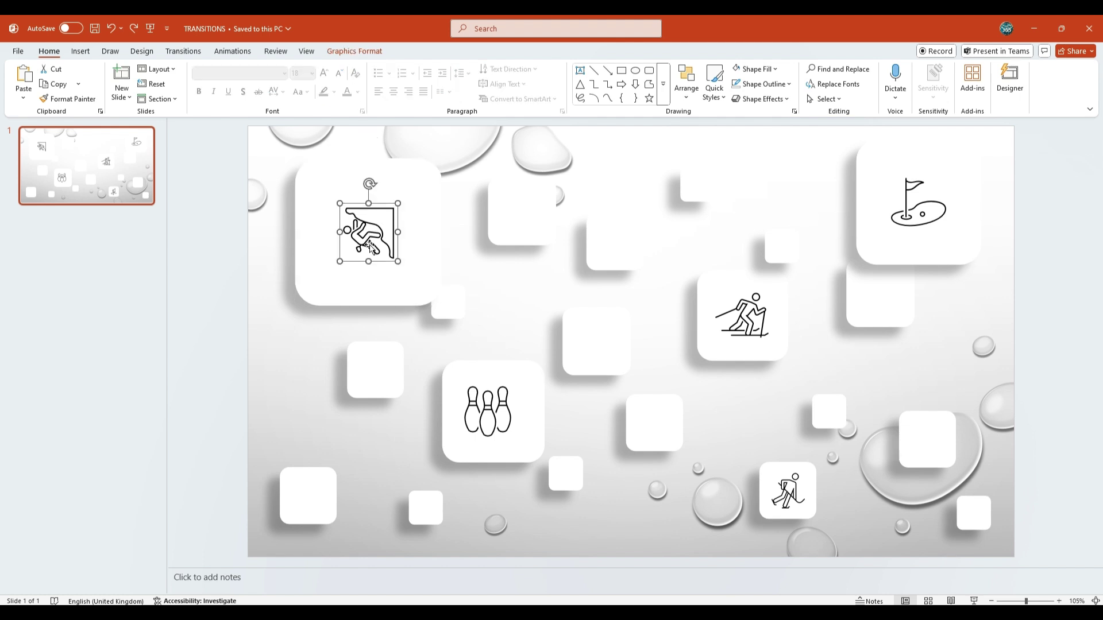
Step: Give the climber and golf flag coloured outline styles, and the bowling pins yellow
left_click(361, 53)
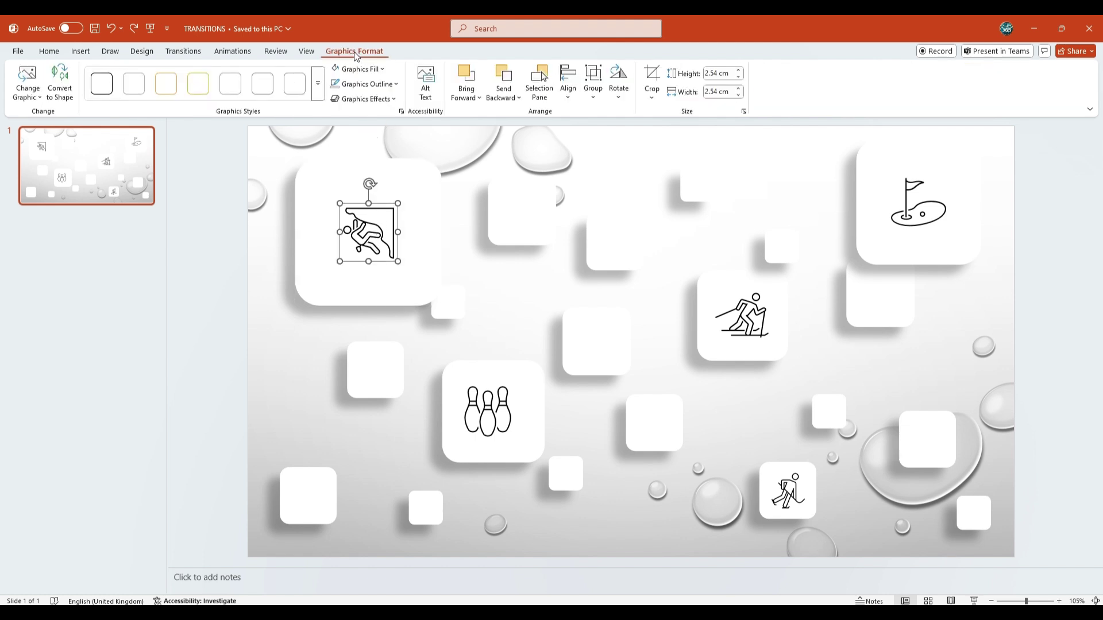
left_click(259, 93)
key("Tab")
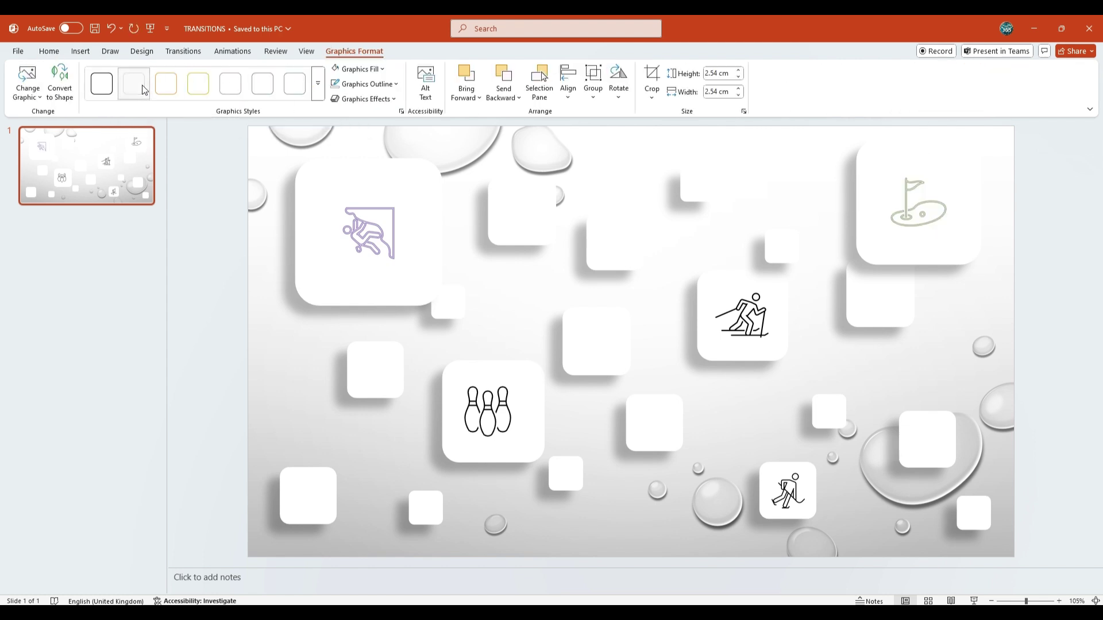
left_click(488, 411)
left_click(197, 84)
Step: Give the skier a pink and the hockey player a blue coloured-outline graphic style
left_click(742, 315)
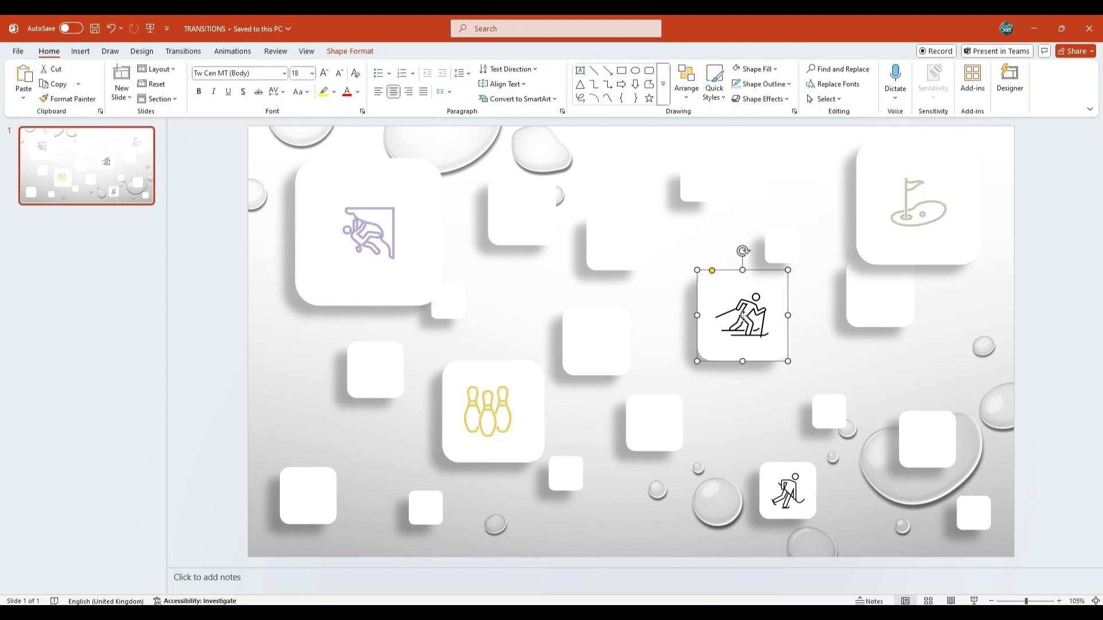
left_click(355, 51)
left_click(318, 84)
key("Escape")
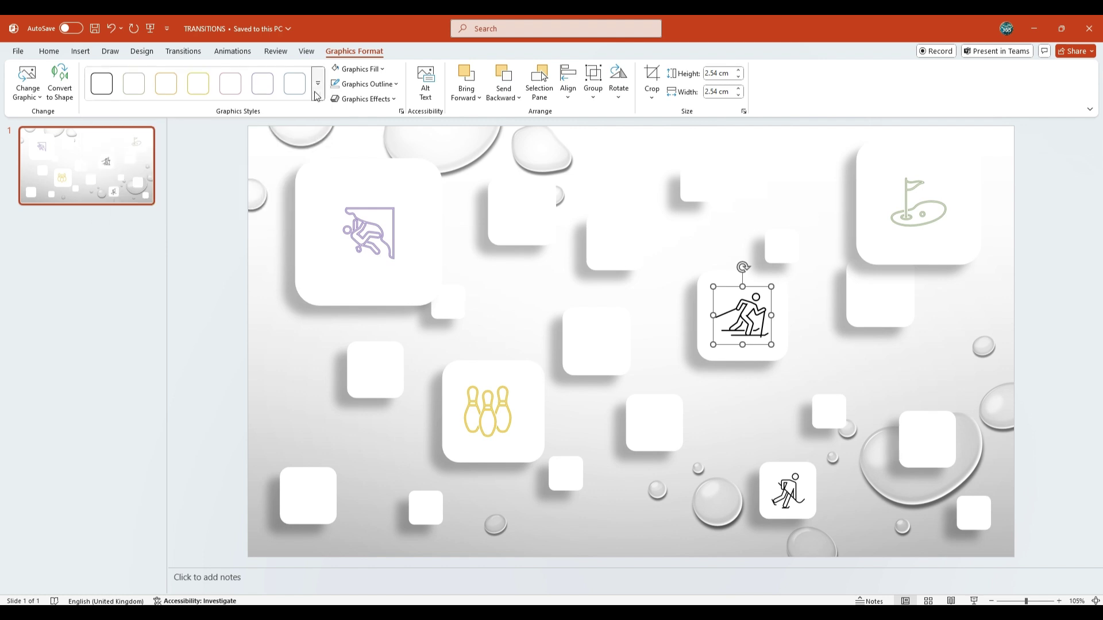
left_click(236, 89)
left_click(787, 491)
left_click(355, 51)
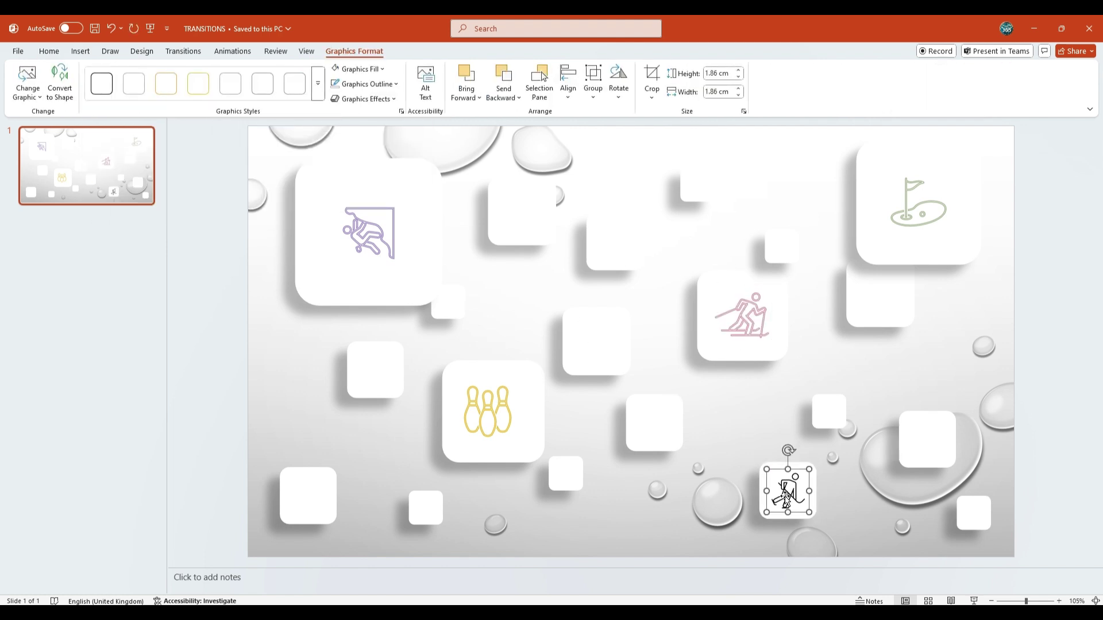
left_click(299, 91)
Step: Select the climber, bowling pins, skier and golf flag icons together
left_click(368, 232)
left_click(488, 411, "shift")
left_click(742, 315, "shift")
left_click(920, 220, "shift")
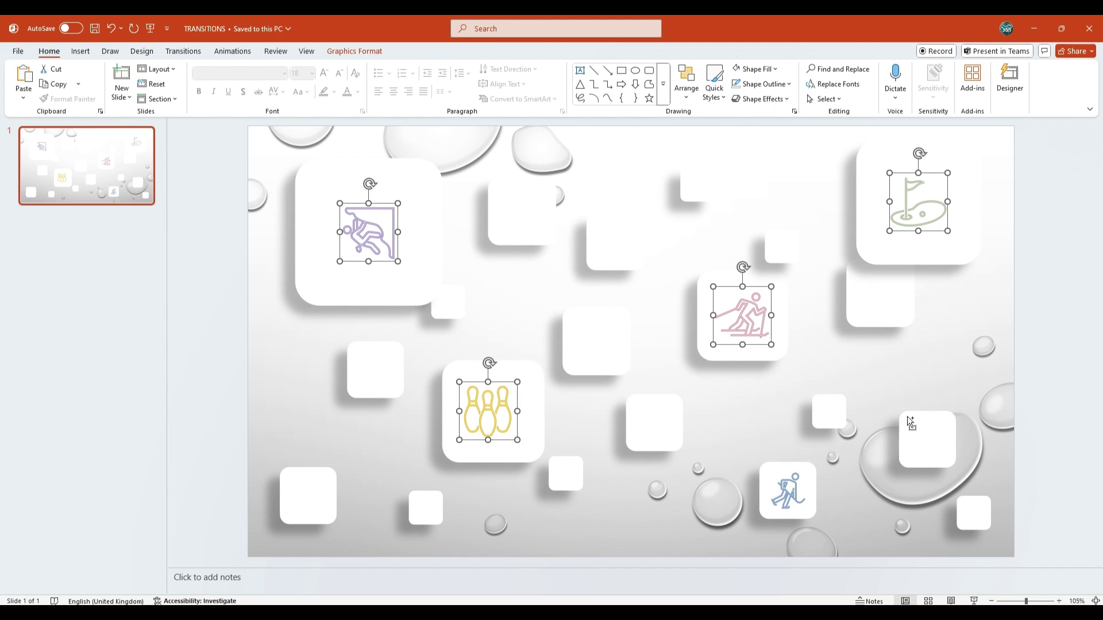
Step: Add the hockey icon to the selection and open the full graphic effects settings
left_click(792, 489, "shift")
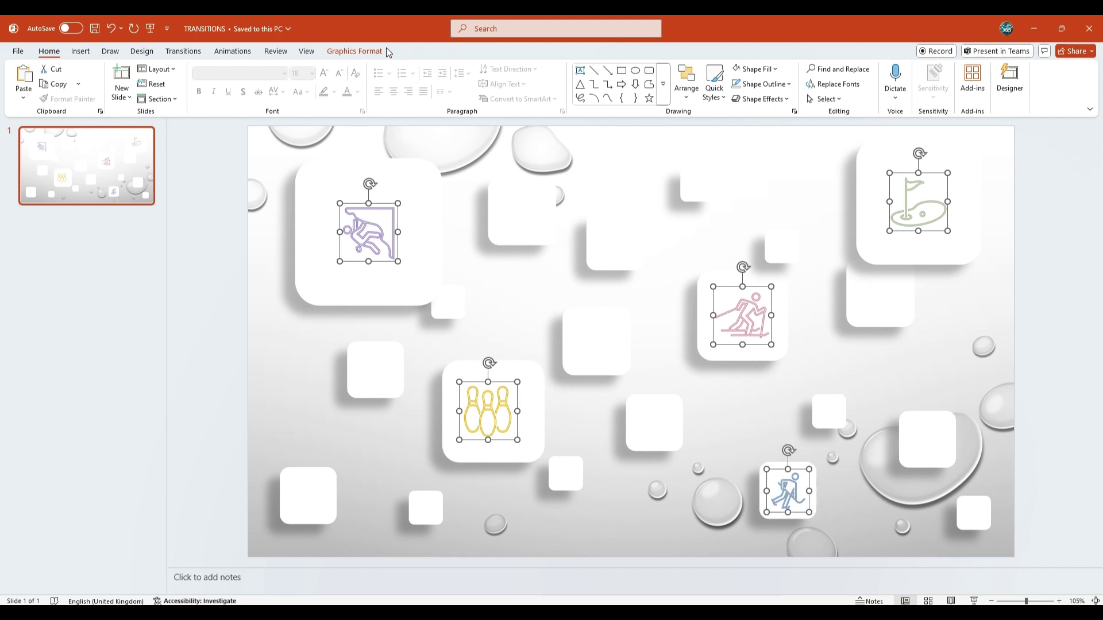
left_click(355, 51)
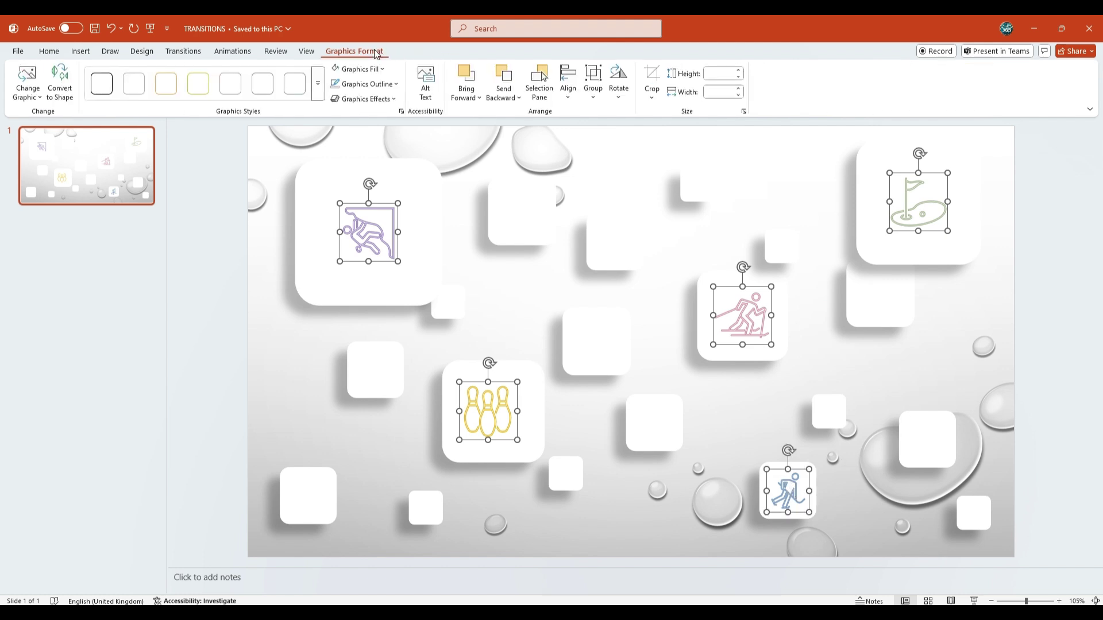
left_click(393, 100)
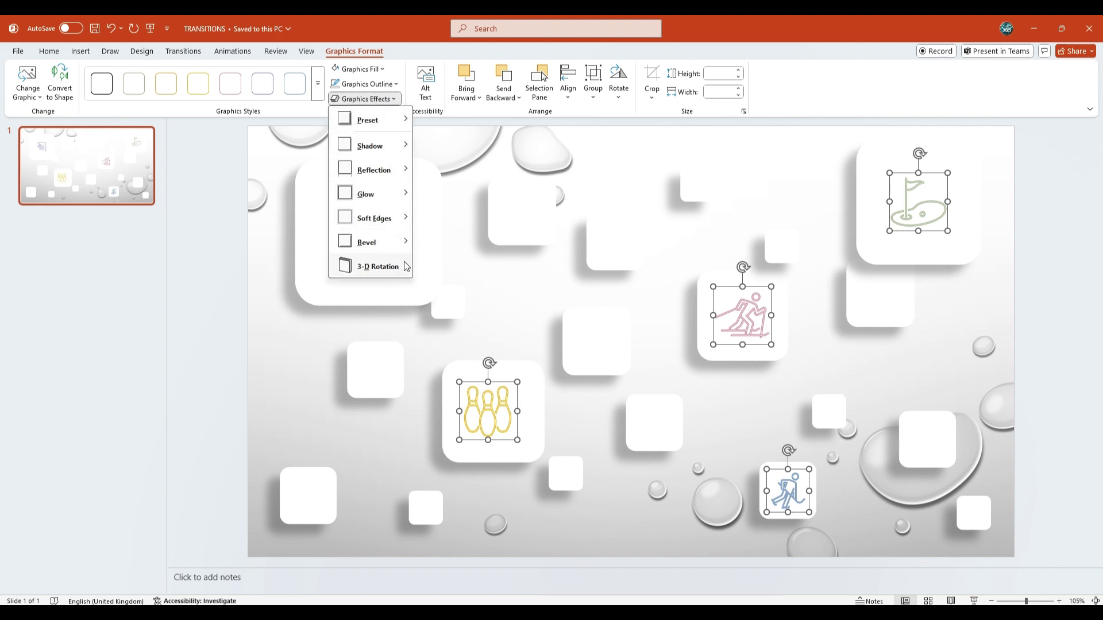
mouse_move(407, 269)
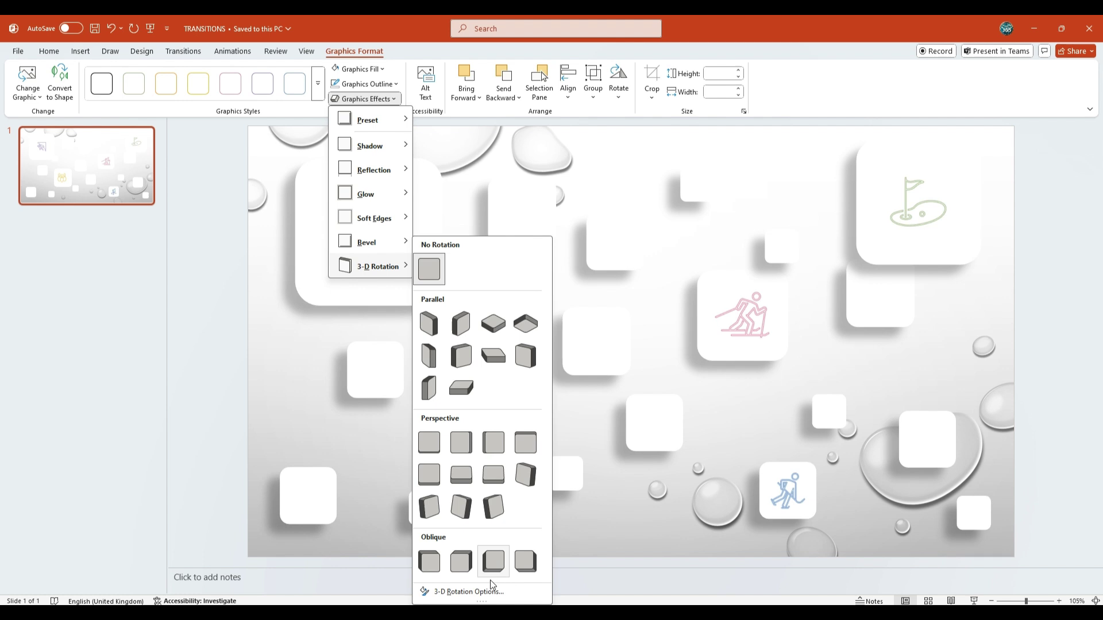
left_click(469, 592)
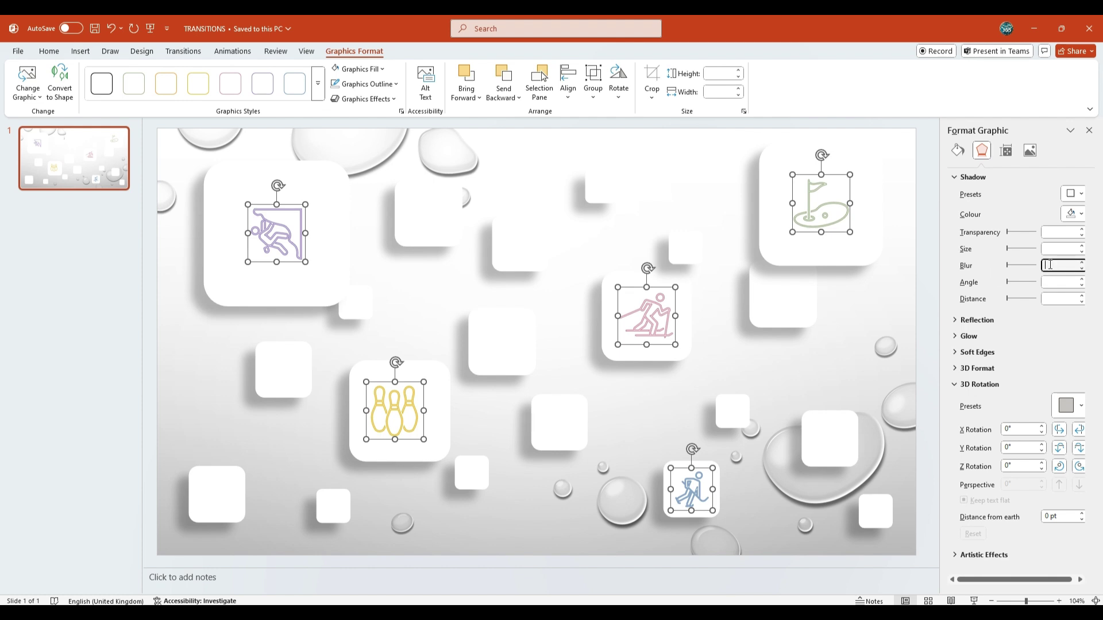
Step: Apply a drop shadow to the icons with 20 pt blur and 15 pt distance
left_click(1050, 265)
type("2")
key("Return")
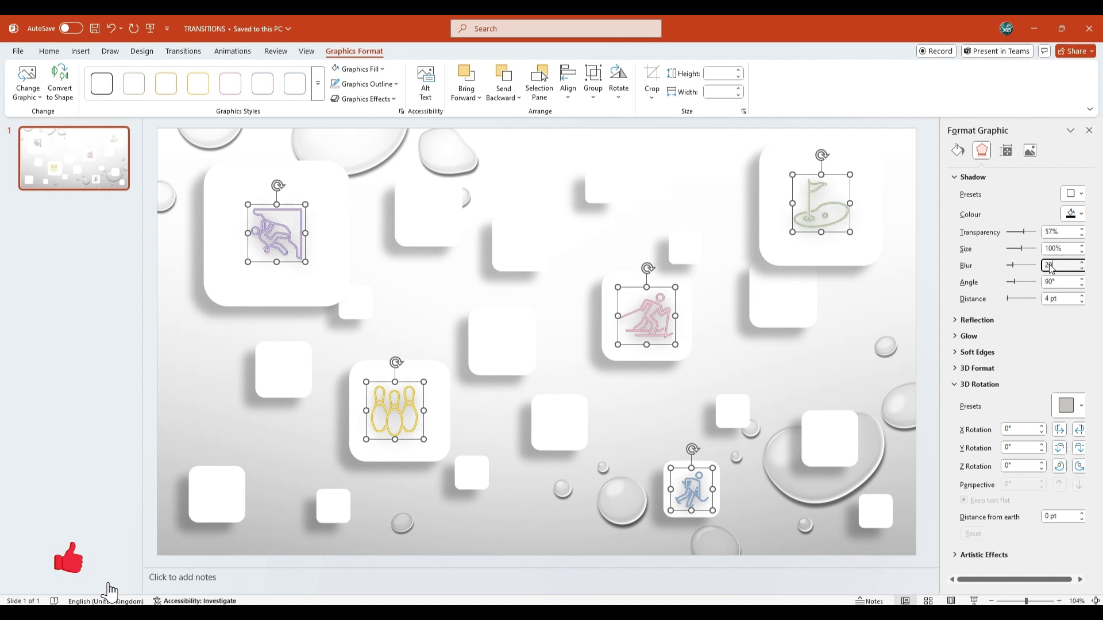
type("0")
triple_click(1052, 298)
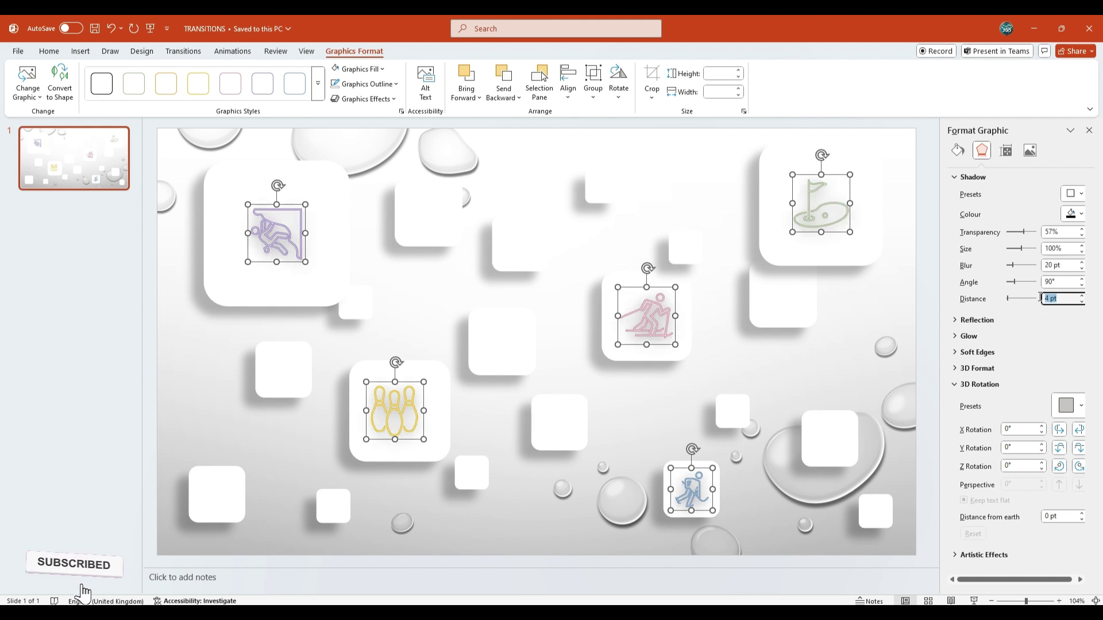
key("BackSpace")
type("15")
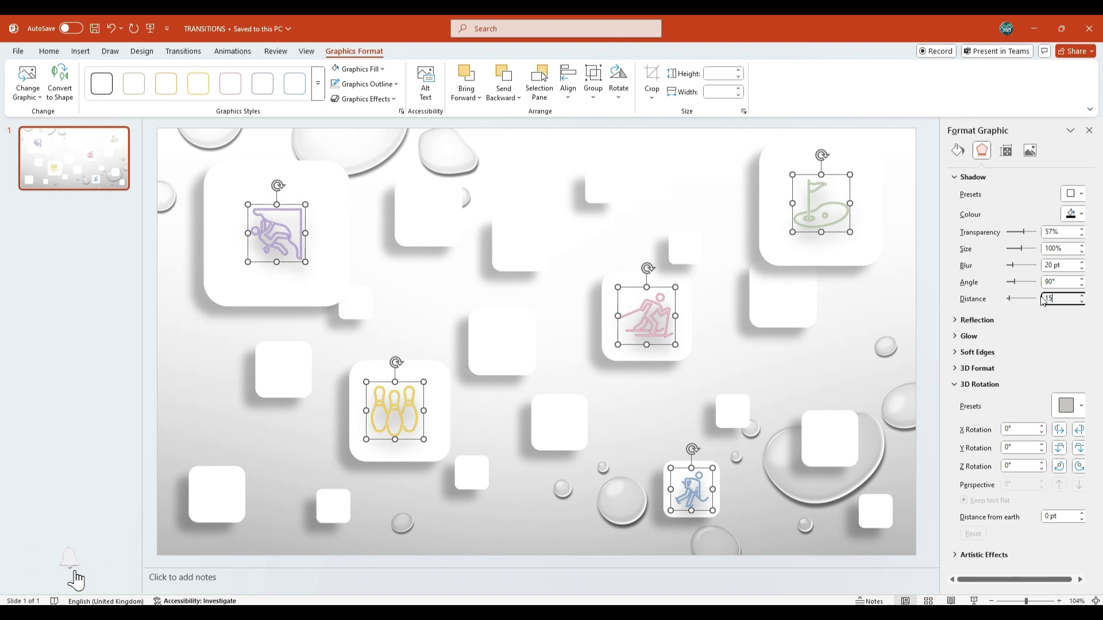
Step: Close the effects pane and group the climber icon with its large white tile
left_click(1089, 130)
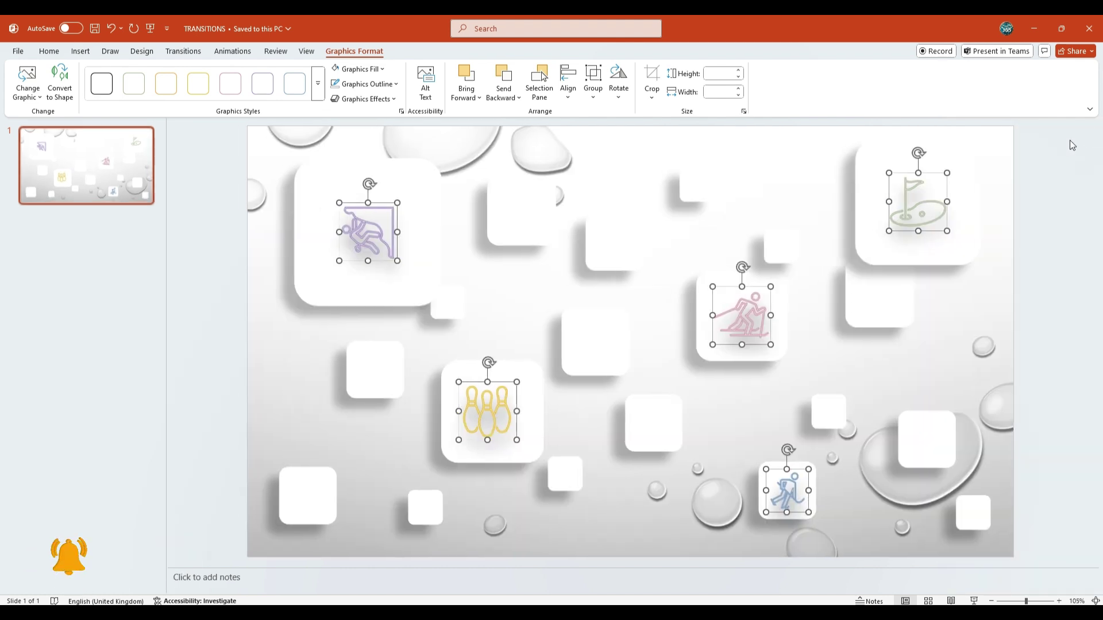
left_click(1005, 279)
left_click(362, 220)
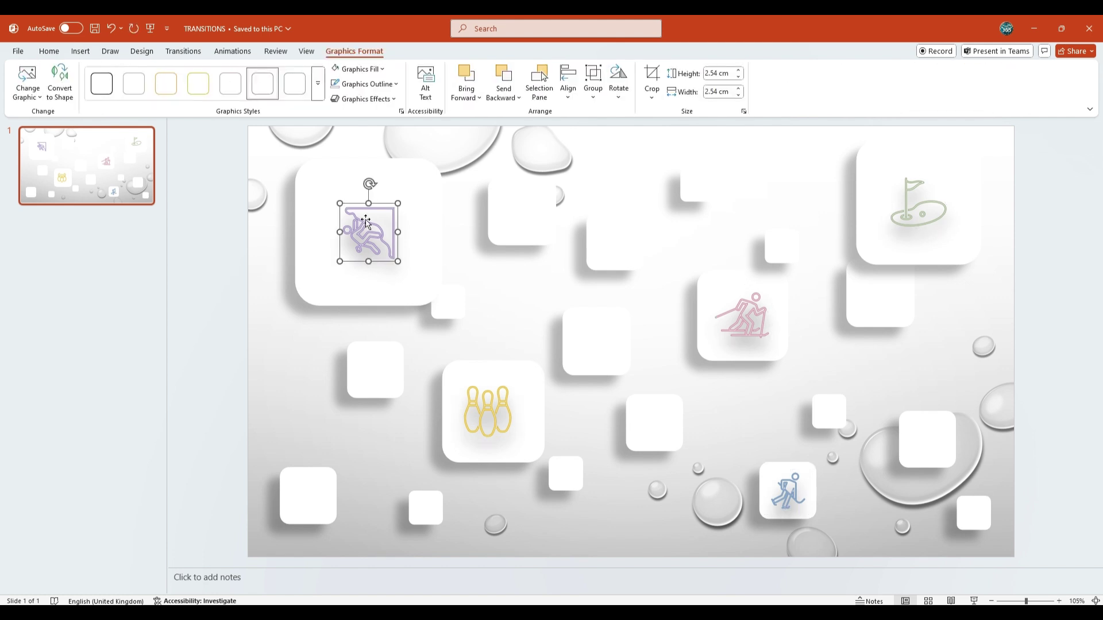
left_click(318, 200, "shift")
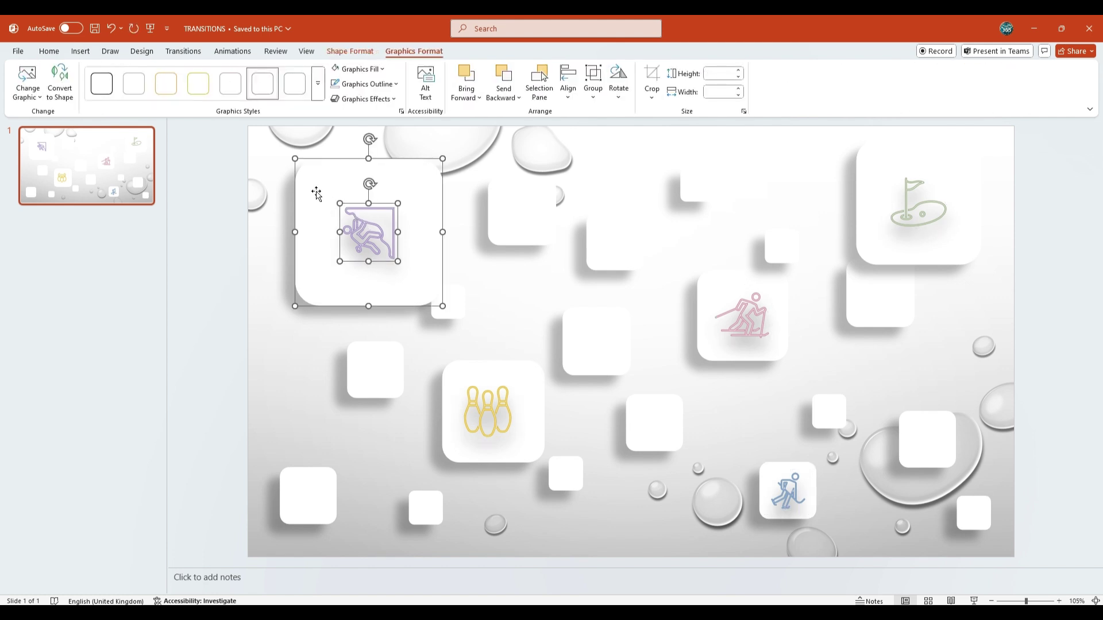
right_click(316, 194)
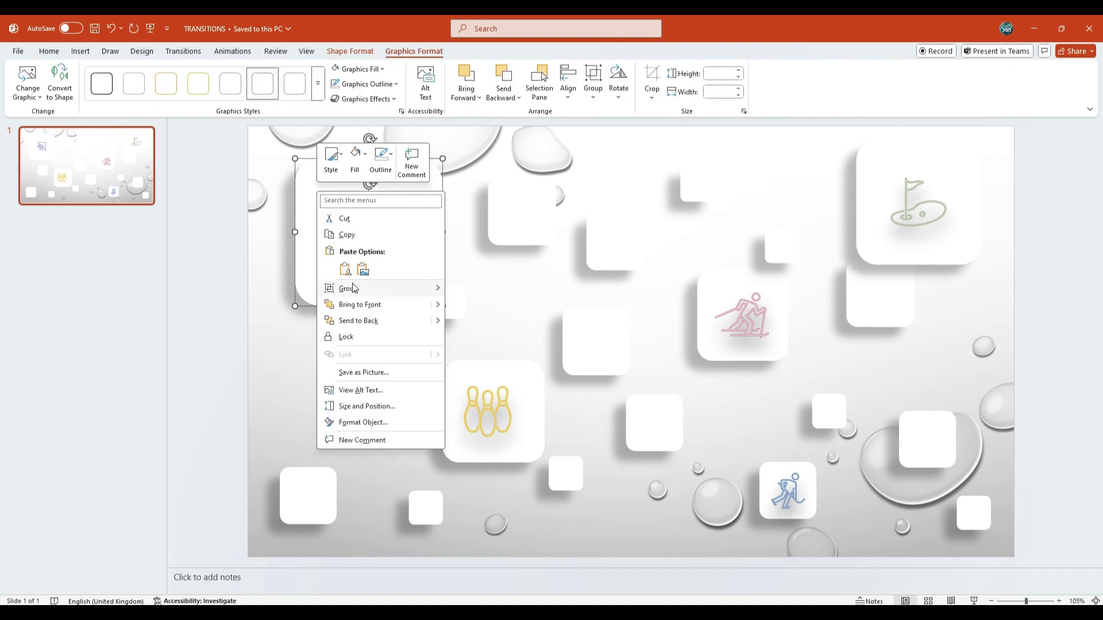
mouse_move(354, 289)
left_click(466, 290)
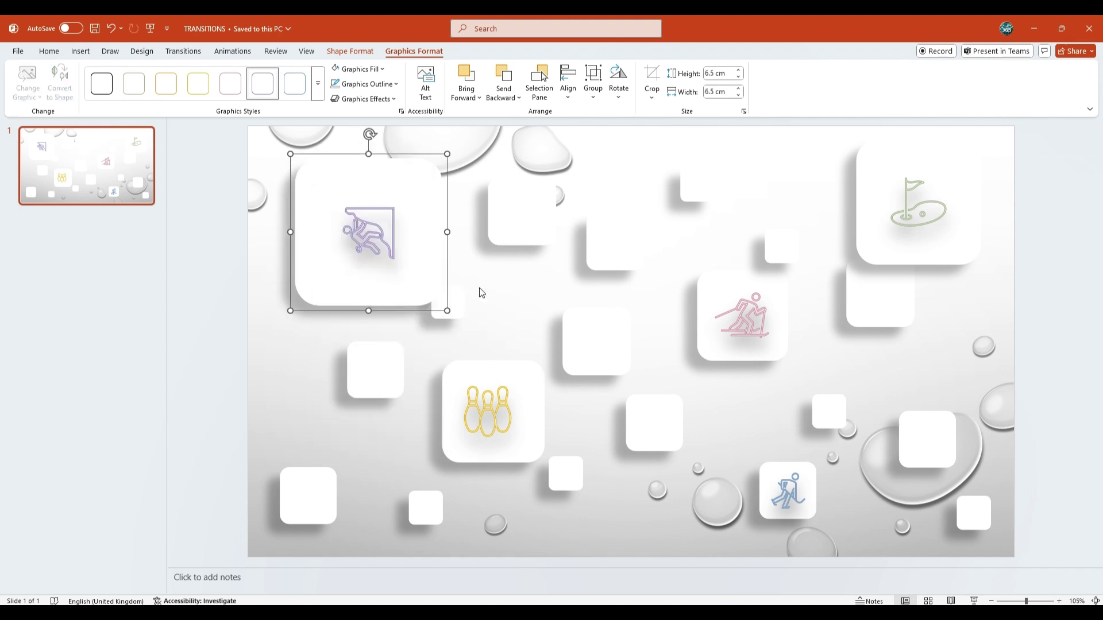
Step: Select the bowling, skier, hockey and golf icons with their tiles; group golf with its tile
left_click(505, 415)
left_click(533, 409, "shift")
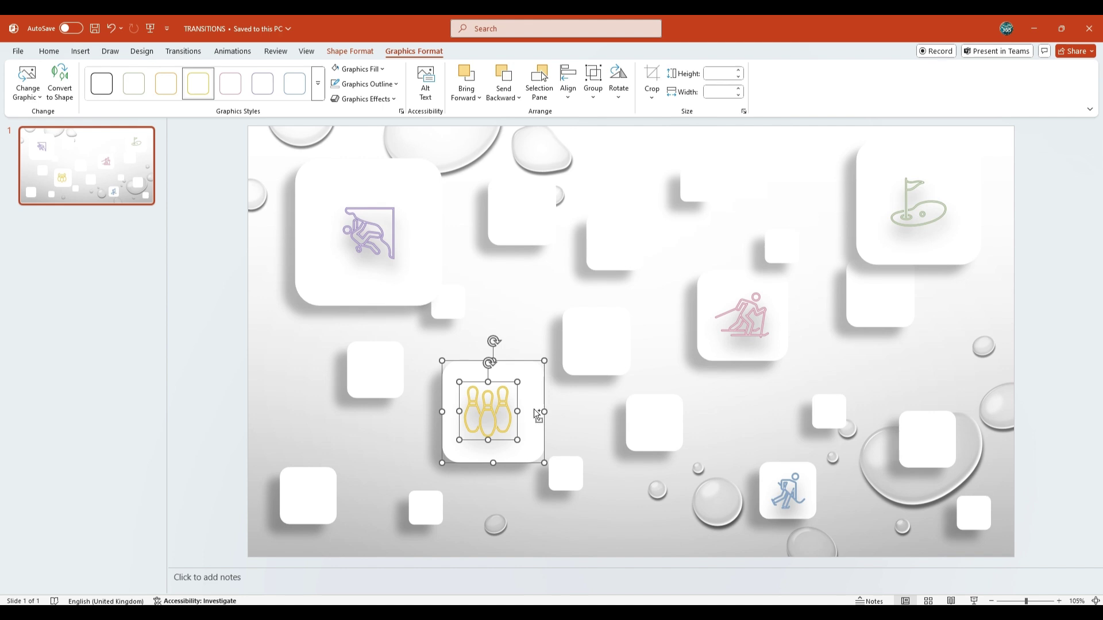
left_click(749, 325)
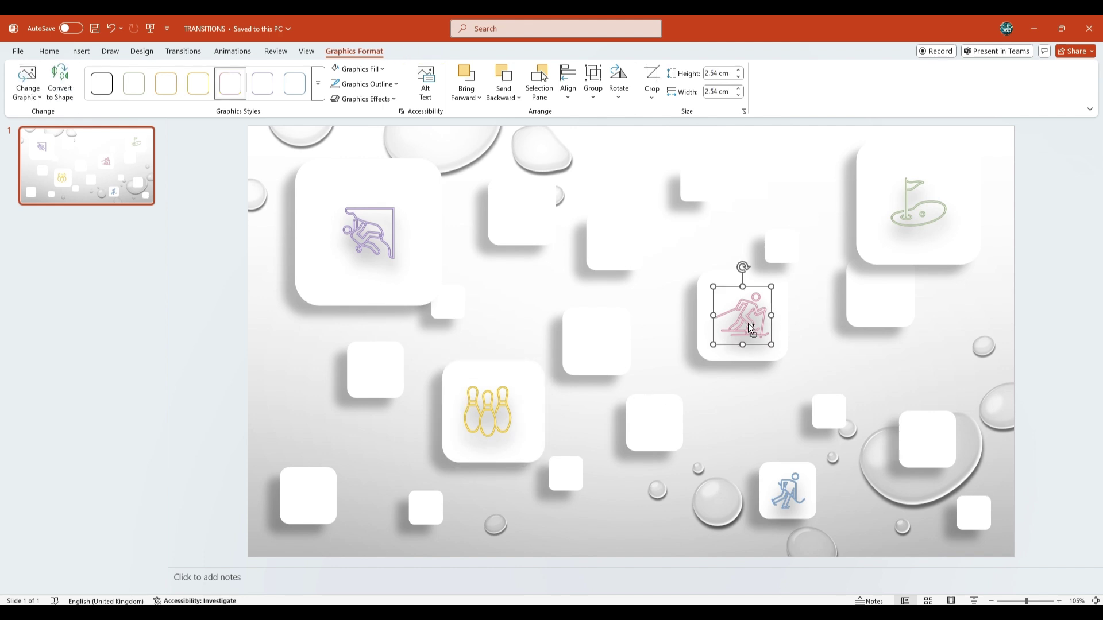
left_click(727, 359, "shift")
left_click(776, 481)
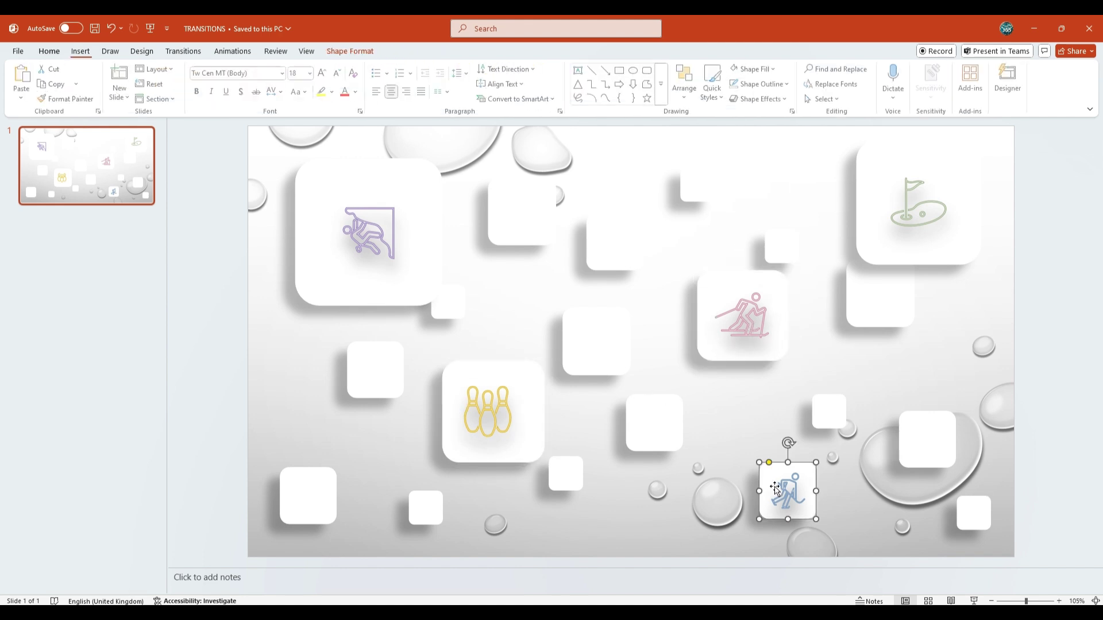
left_click(789, 494, "shift")
left_click(911, 263)
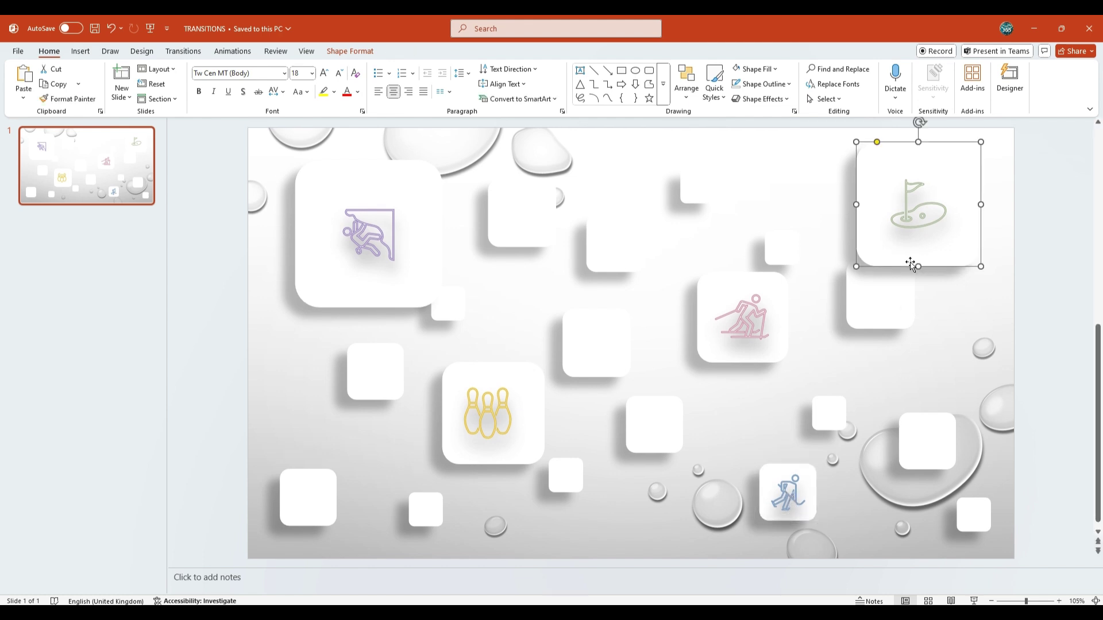
left_click(920, 222, "shift")
key("ctrl+g")
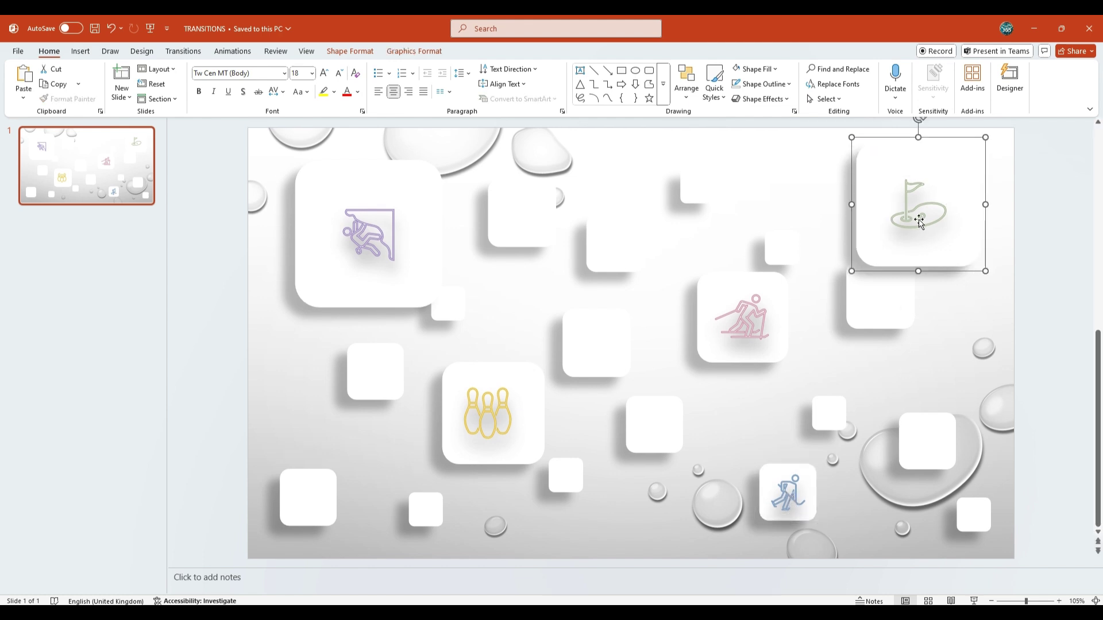
Step: Give the small square beside the climber tile a glossy purple shape style
left_click(1016, 317)
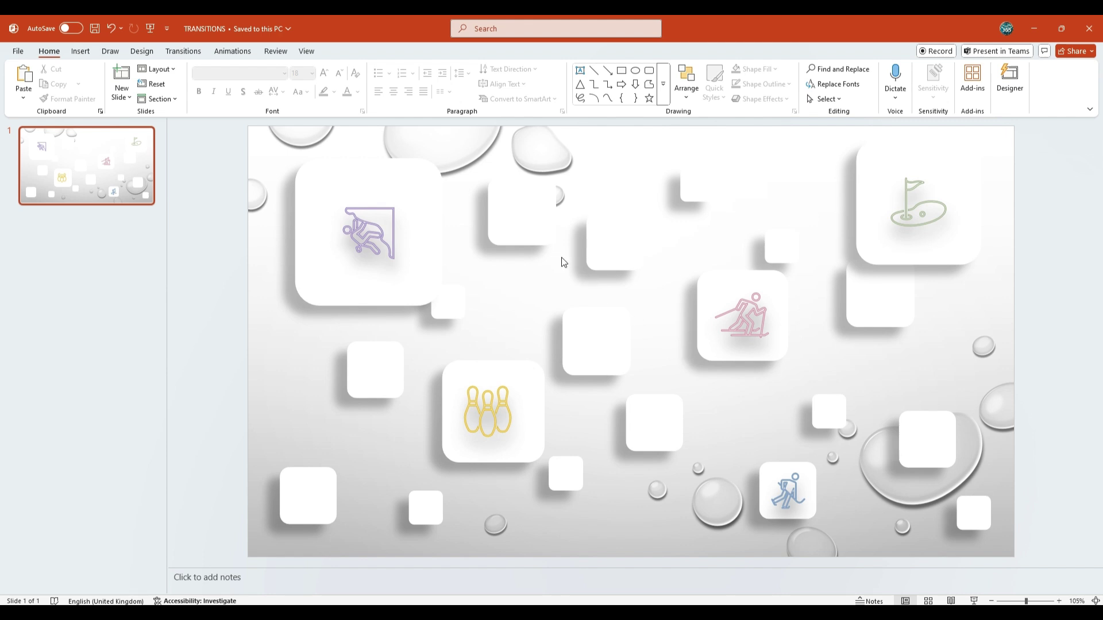
left_click(514, 221)
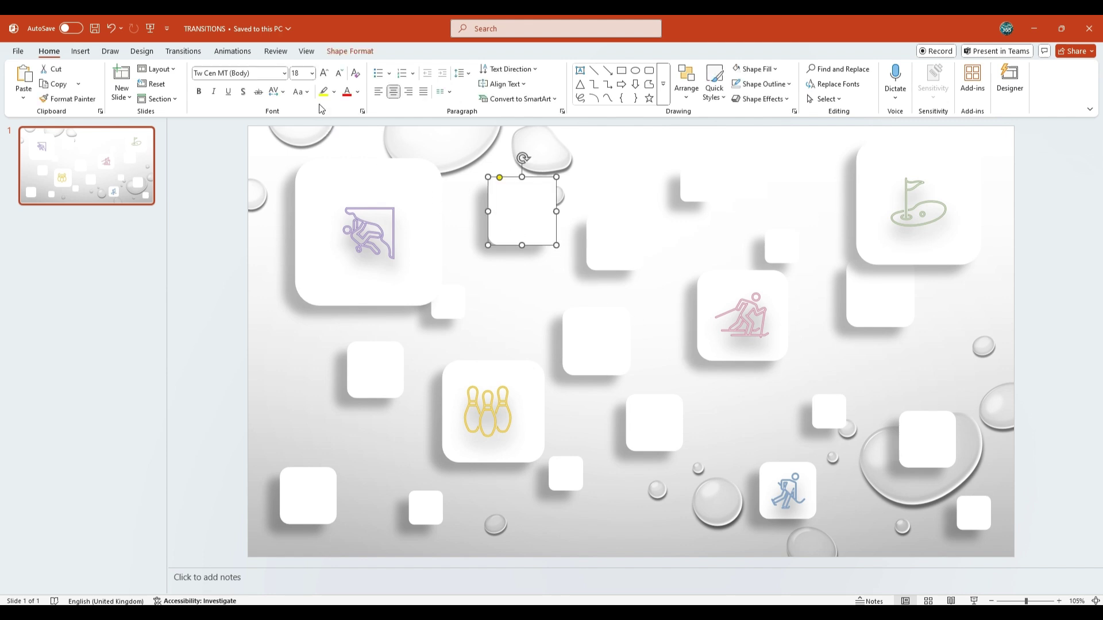
left_click(339, 55)
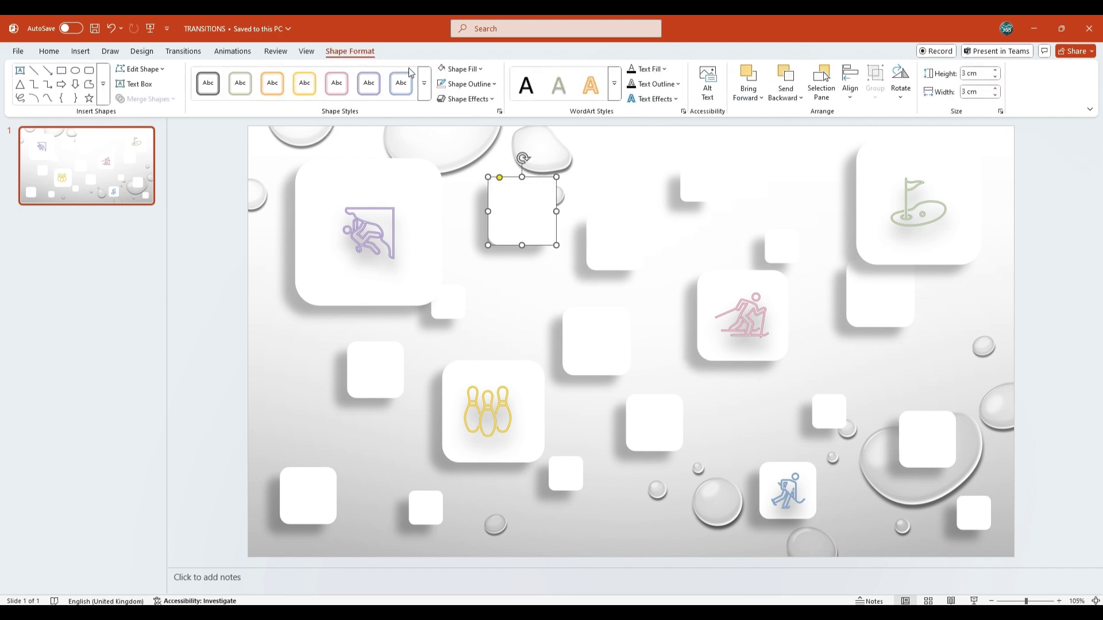
left_click(424, 85)
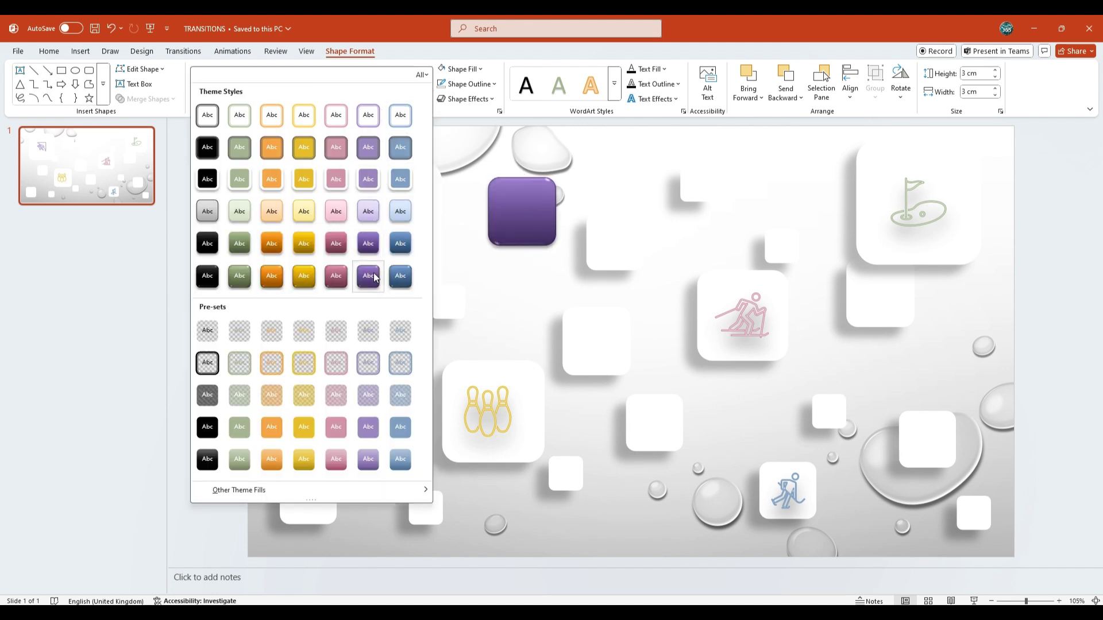
left_click(374, 278)
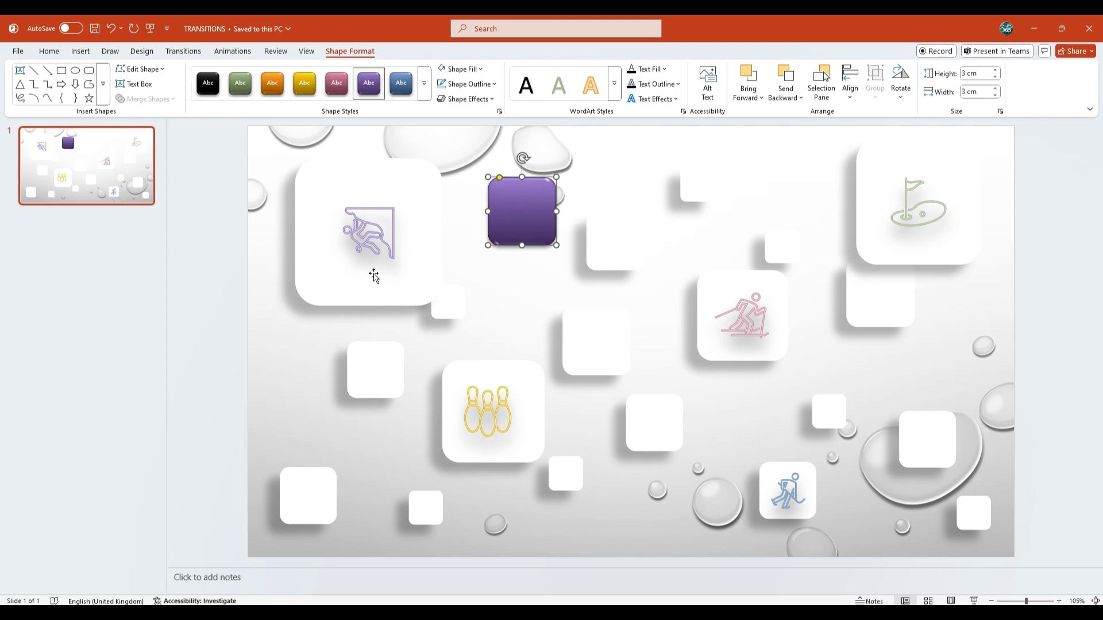
Step: Style the square below the golf tile glossy green and the nudged middle square glossy gold
left_click(887, 315)
left_click(240, 83)
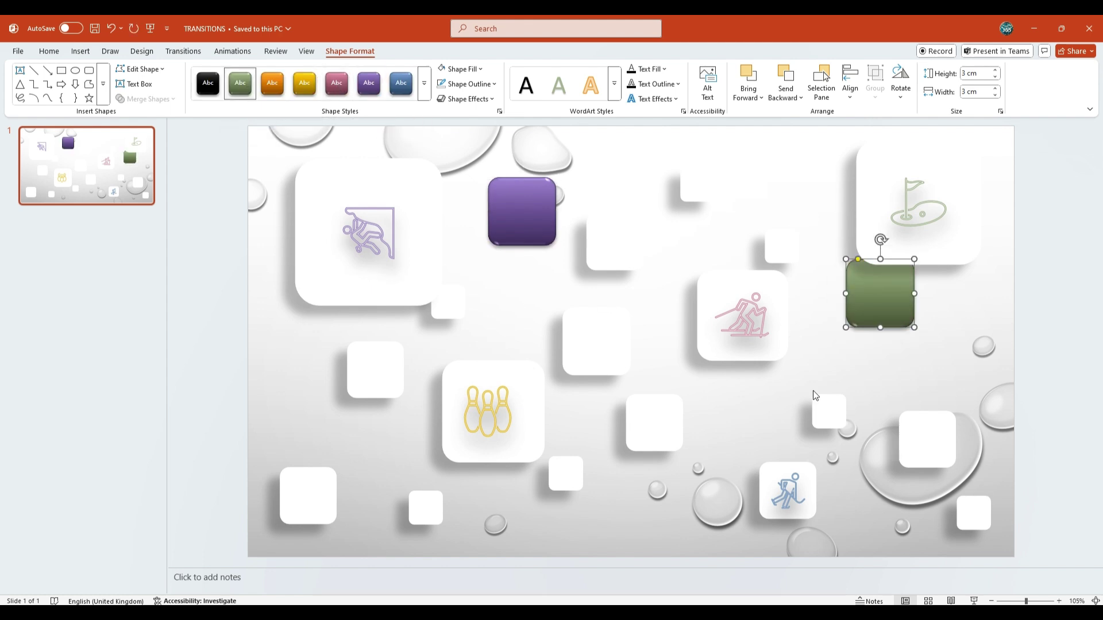
left_click(610, 360)
left_click_drag(610, 360, 607, 370)
left_click(305, 83)
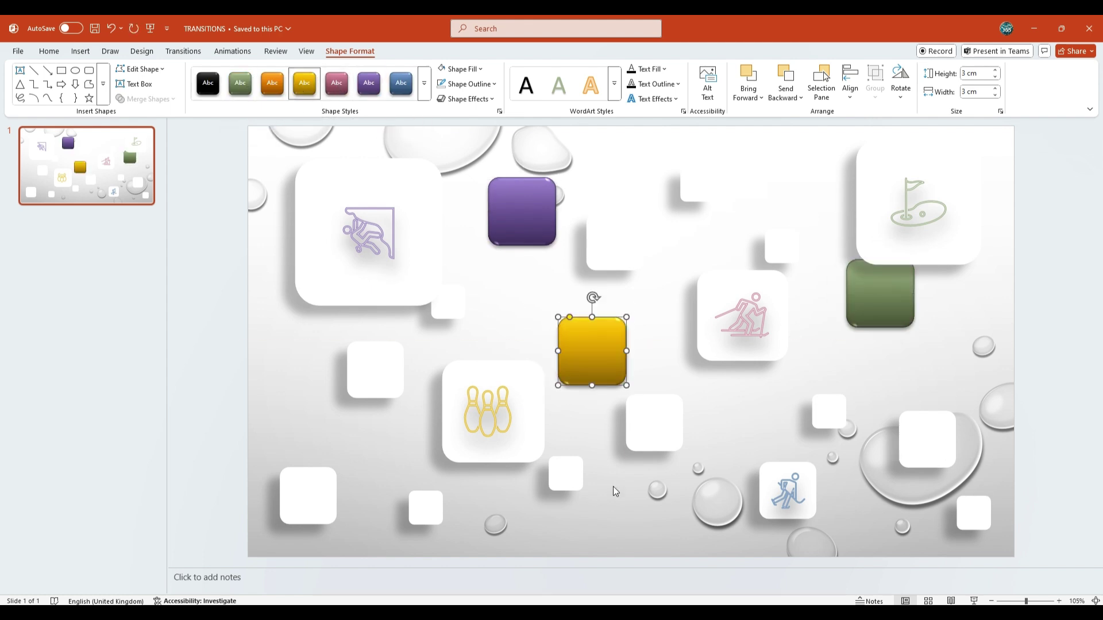
Step: Style the lower-right square glossy blue and the bottom-left square glossy pink
left_click(829, 412)
left_click(401, 83)
left_click(307, 497)
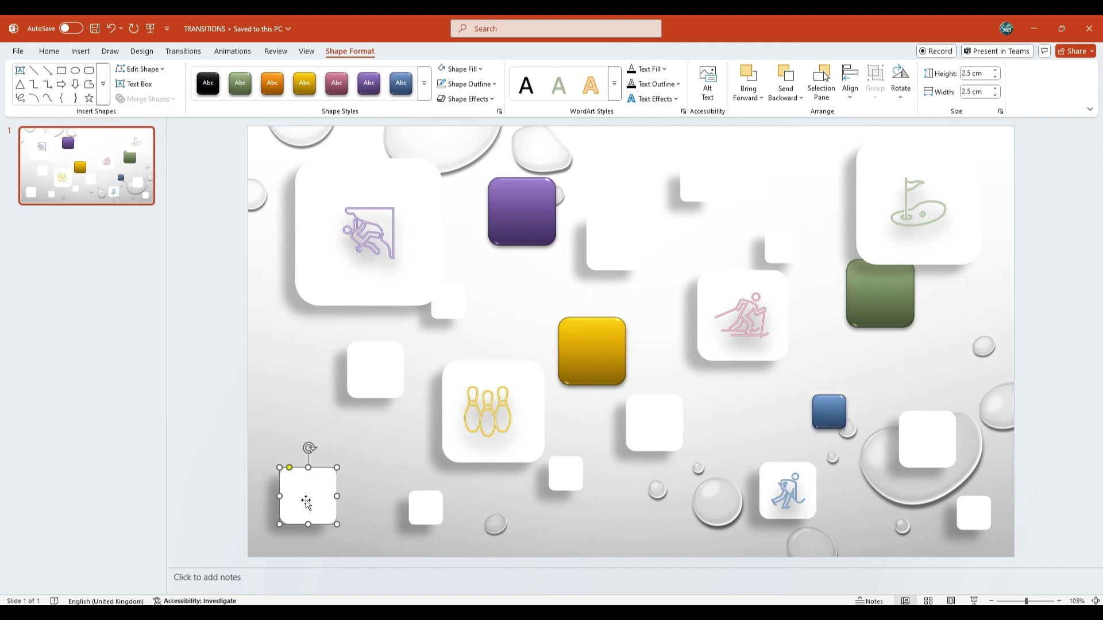
left_click(341, 92)
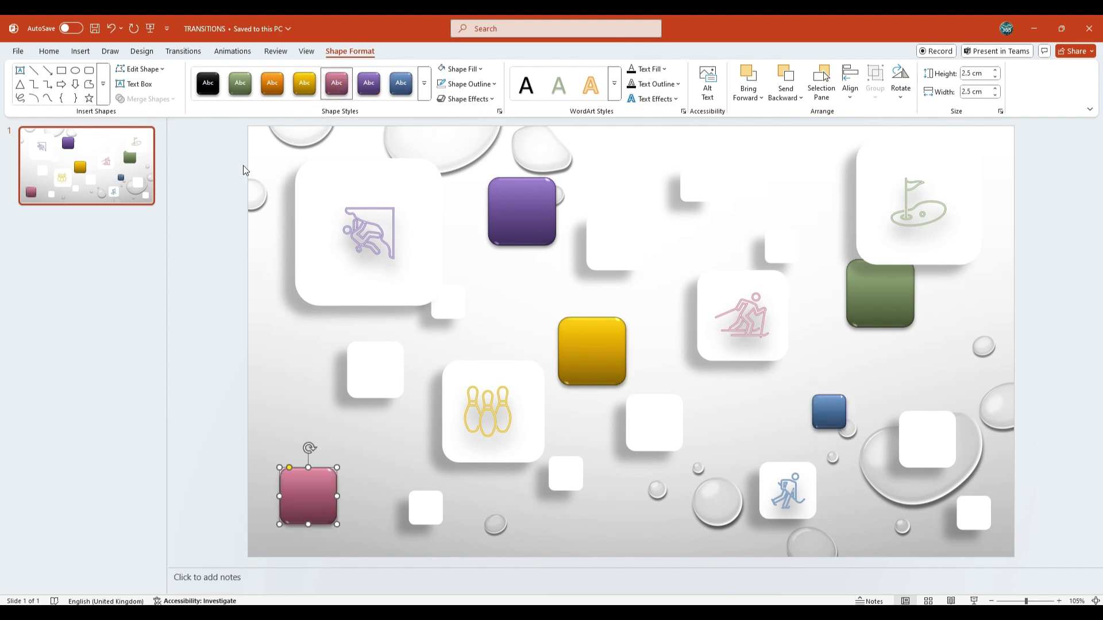
left_click(142, 370)
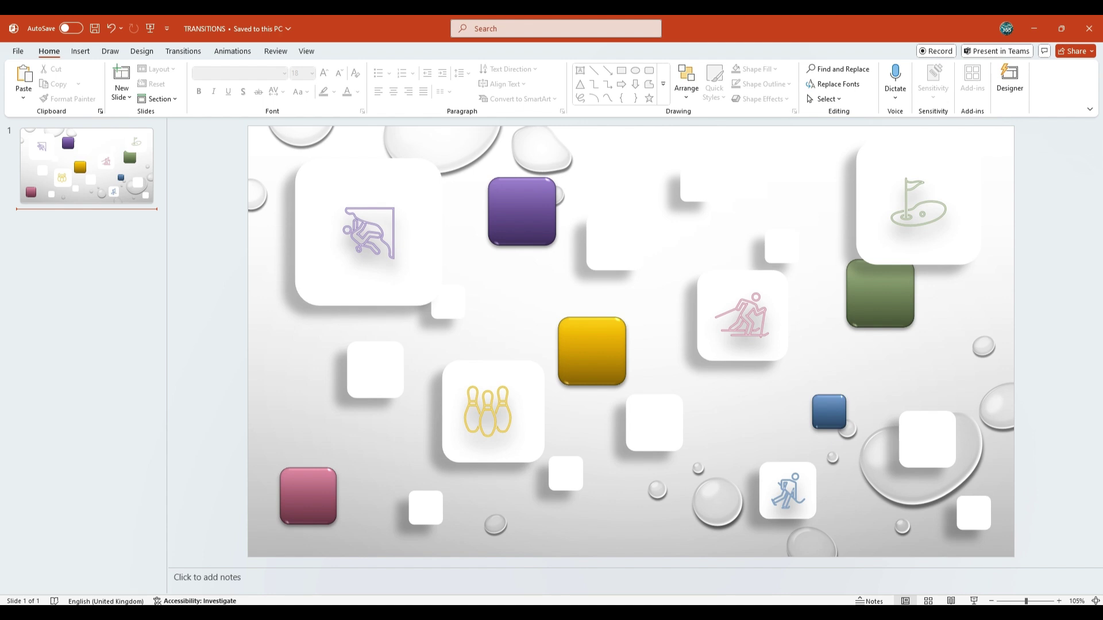
Step: Duplicate slide 1 to create slide 2
left_click(142, 51)
right_click(101, 163)
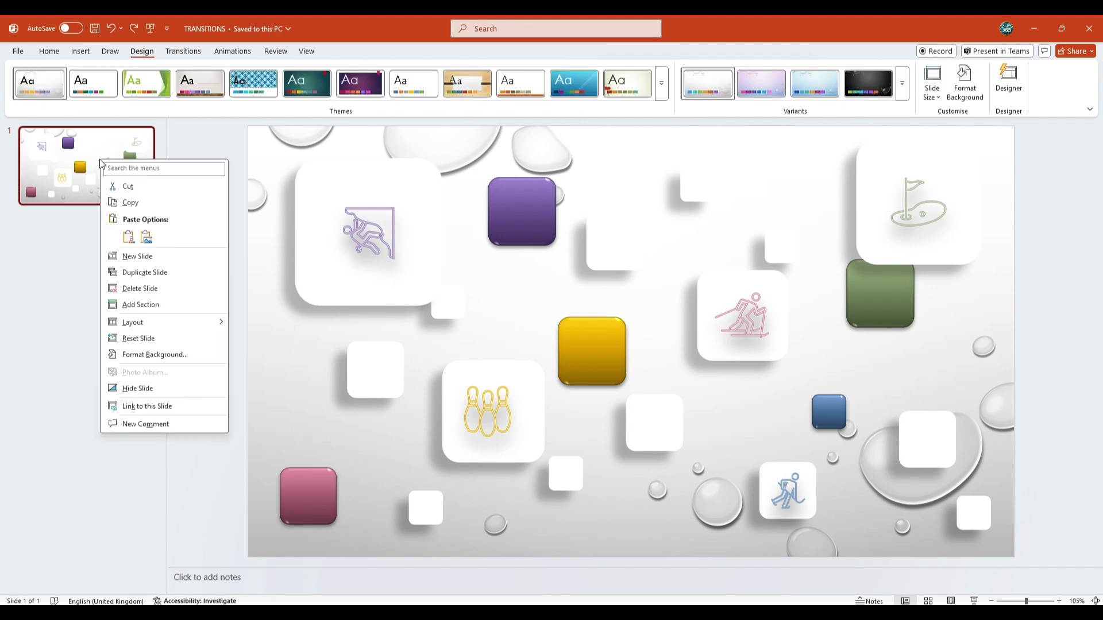
left_click(144, 272)
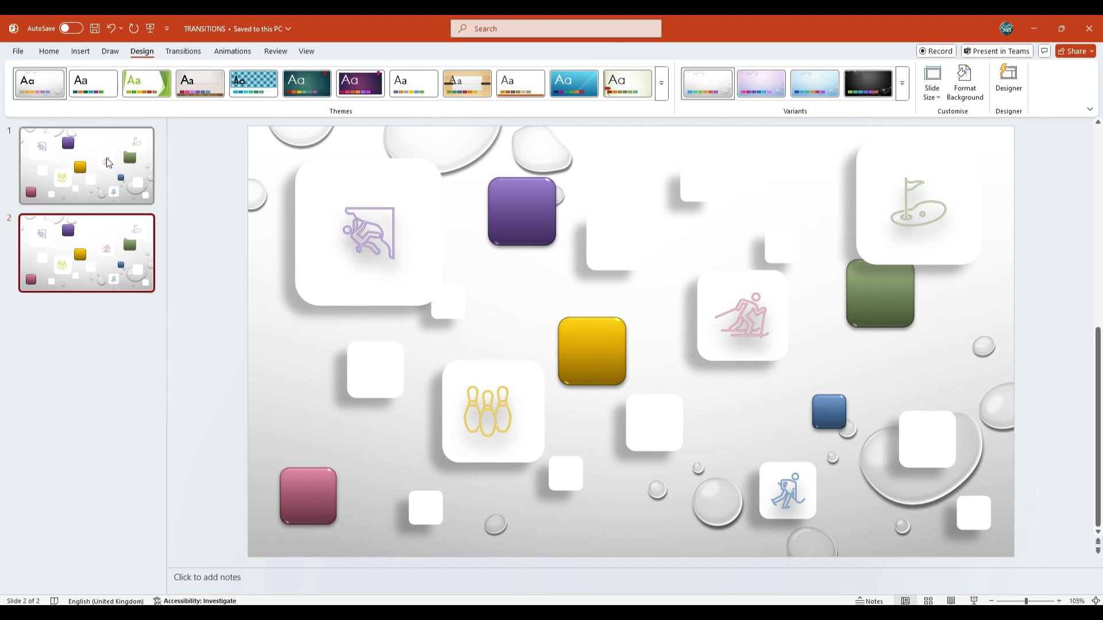
Step: On slide 1, stack all shapes at the centre using Align Middle and Align Centre
left_click(108, 162)
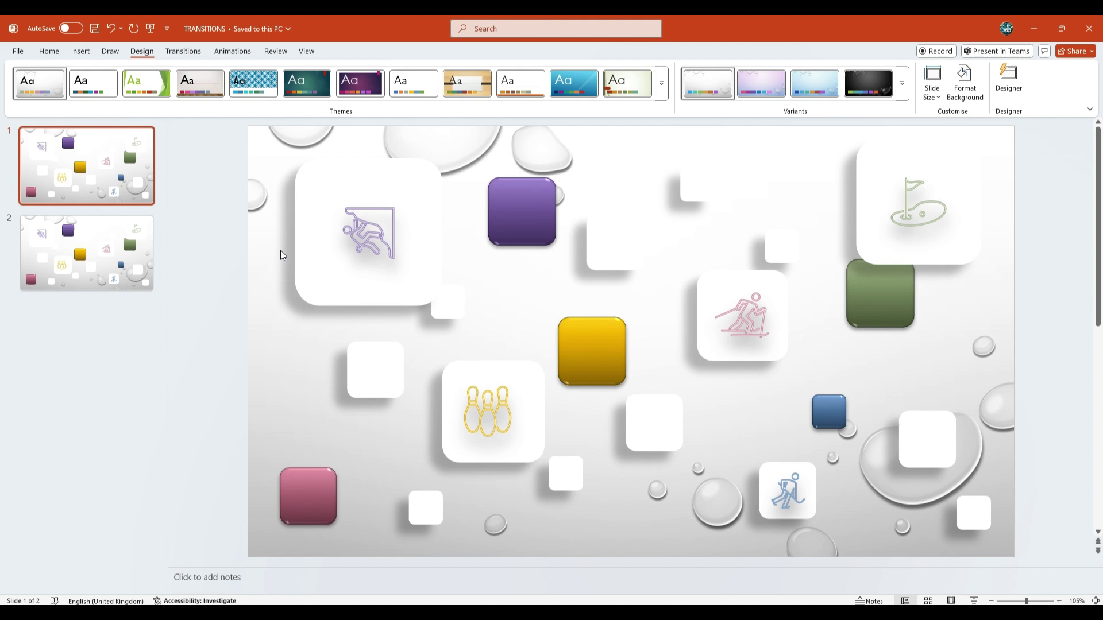
key("ctrl+a")
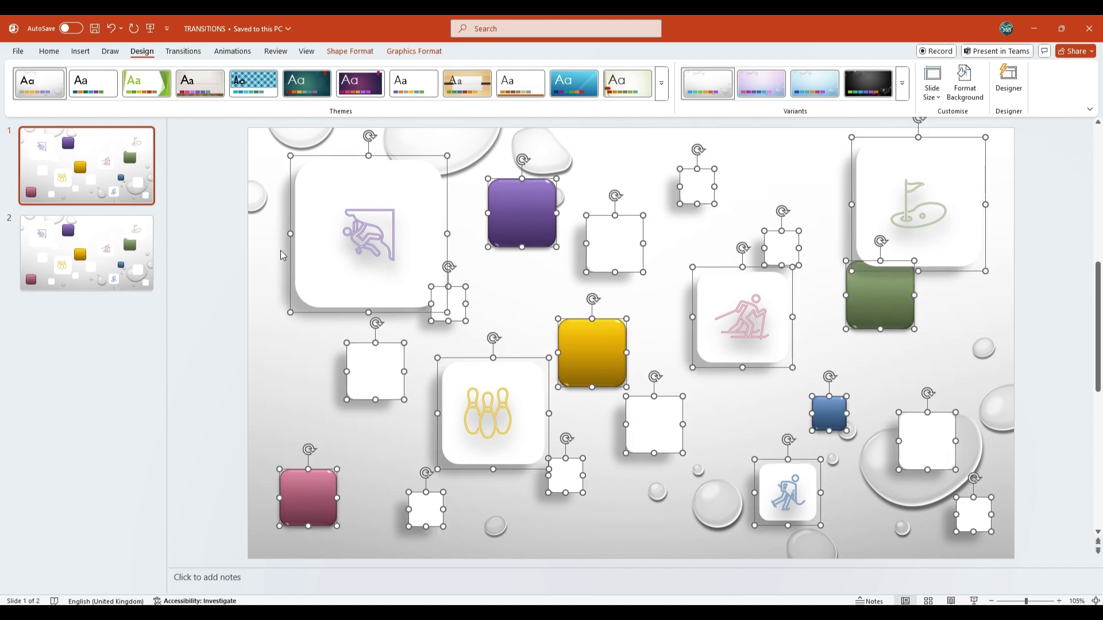
left_click(371, 53)
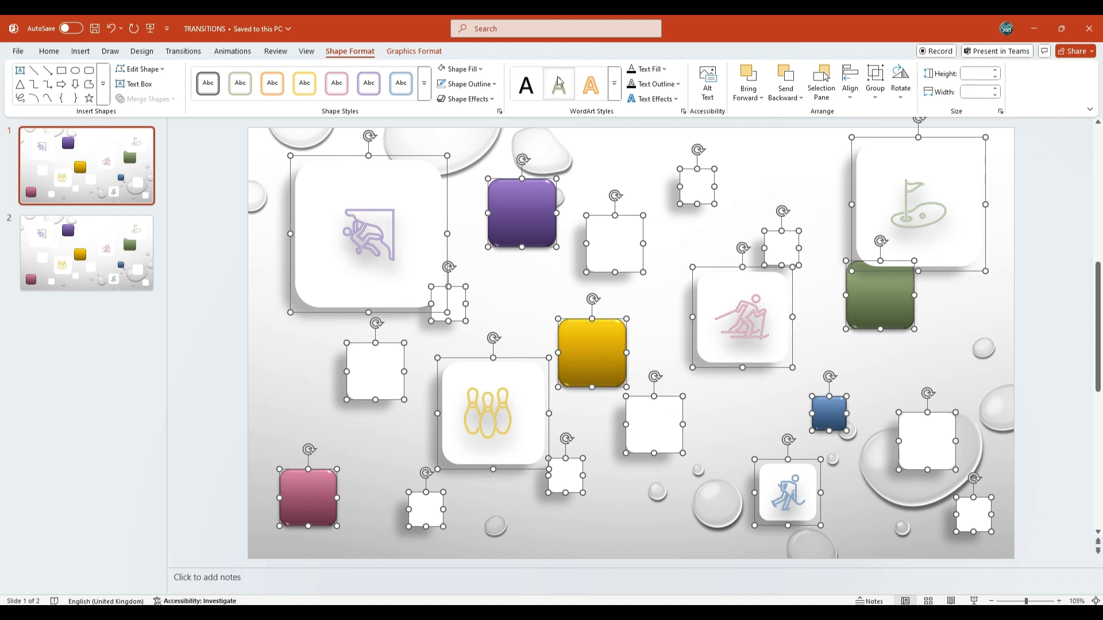
left_click(851, 101)
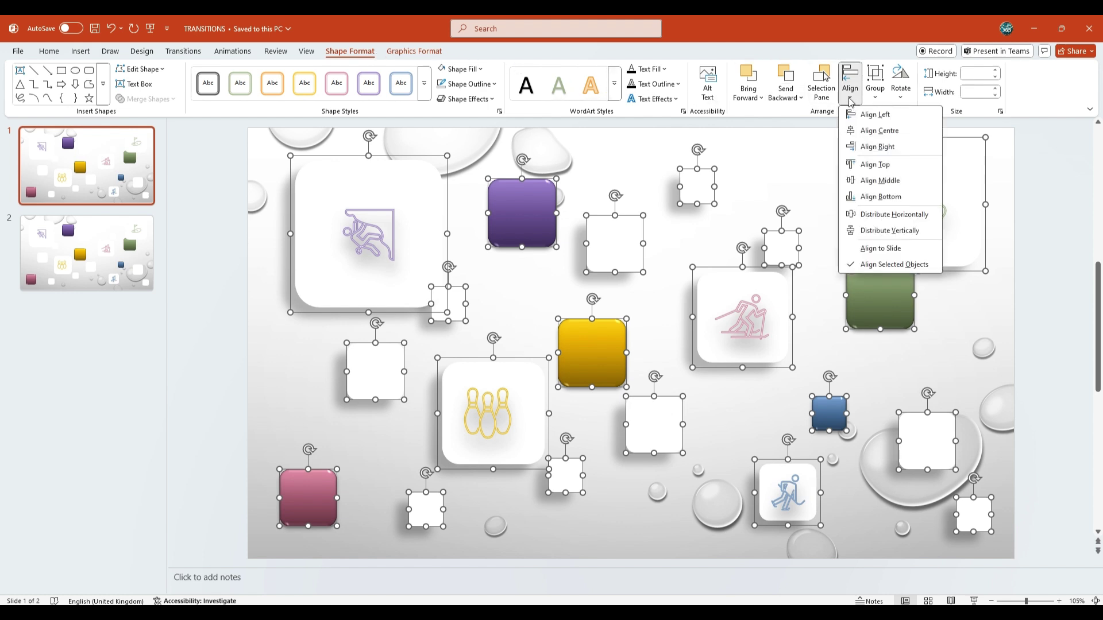
left_click(871, 182)
left_click(850, 86)
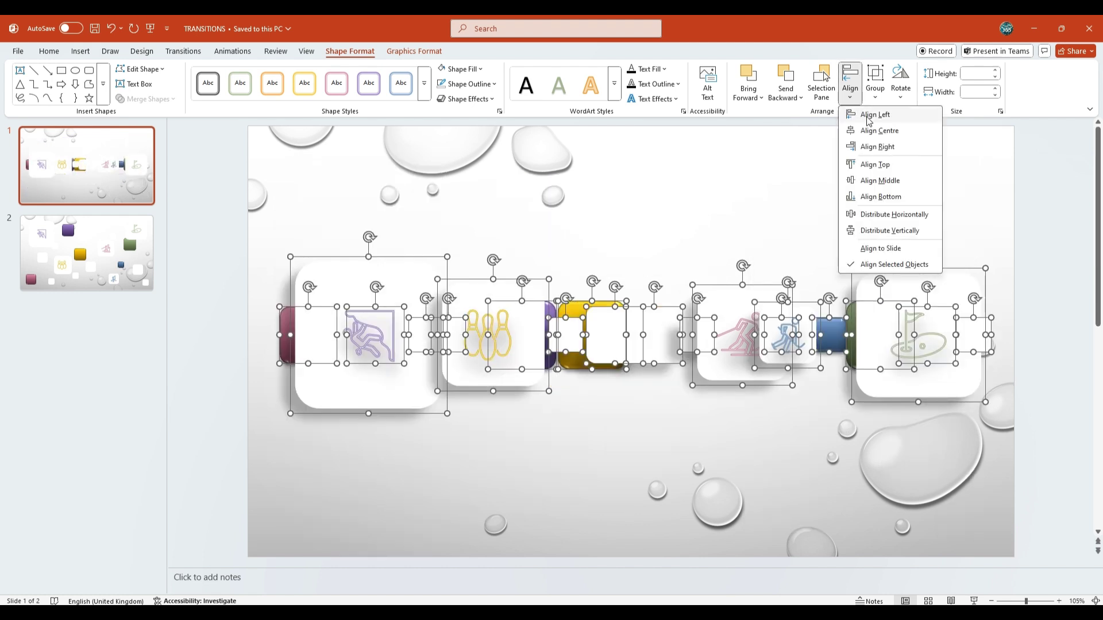
left_click(872, 131)
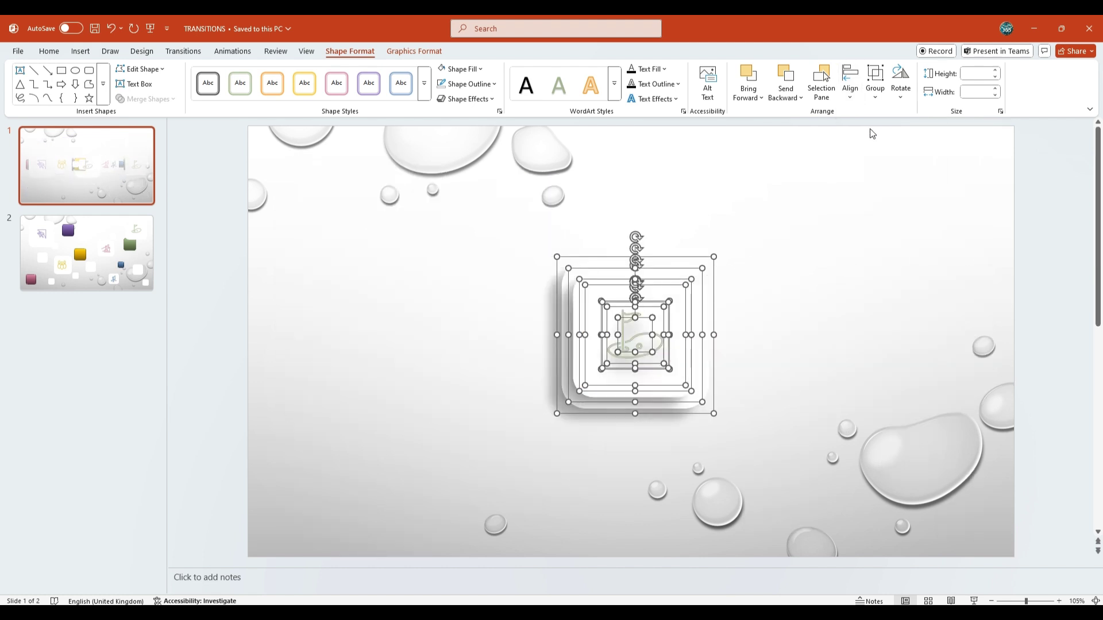
left_click(805, 244)
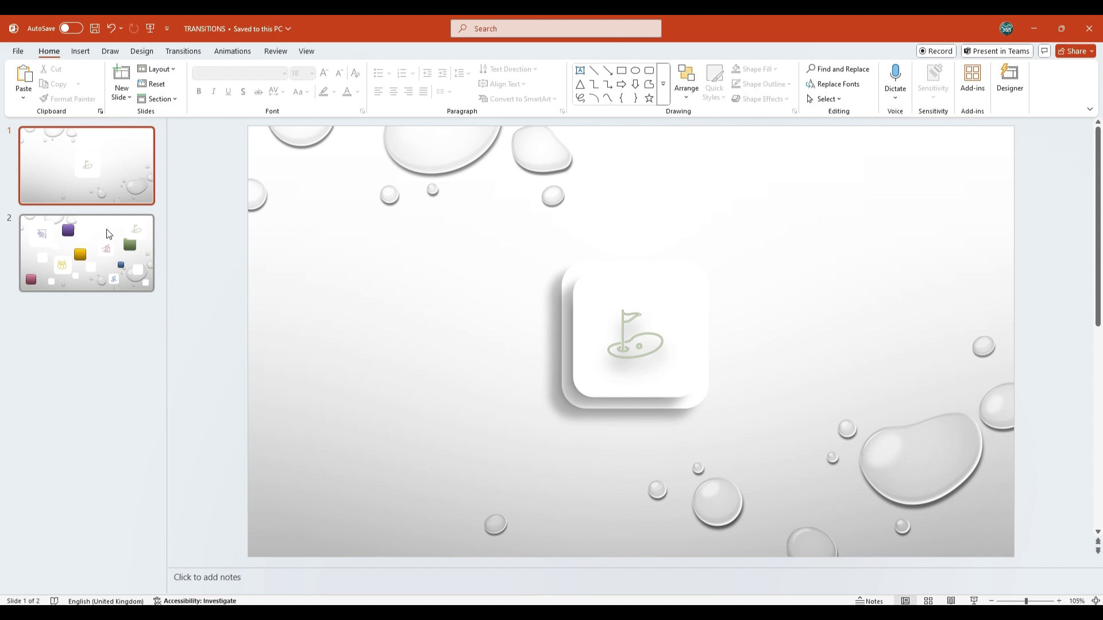
Step: Apply the Morph transition to slide 2
left_click(94, 226)
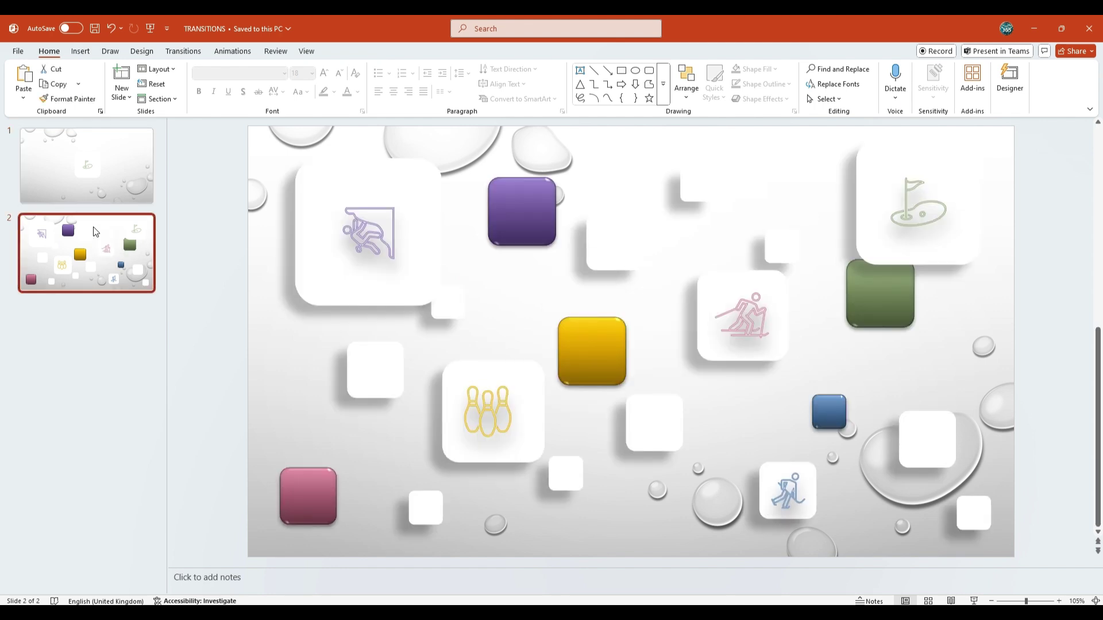
left_click(185, 54)
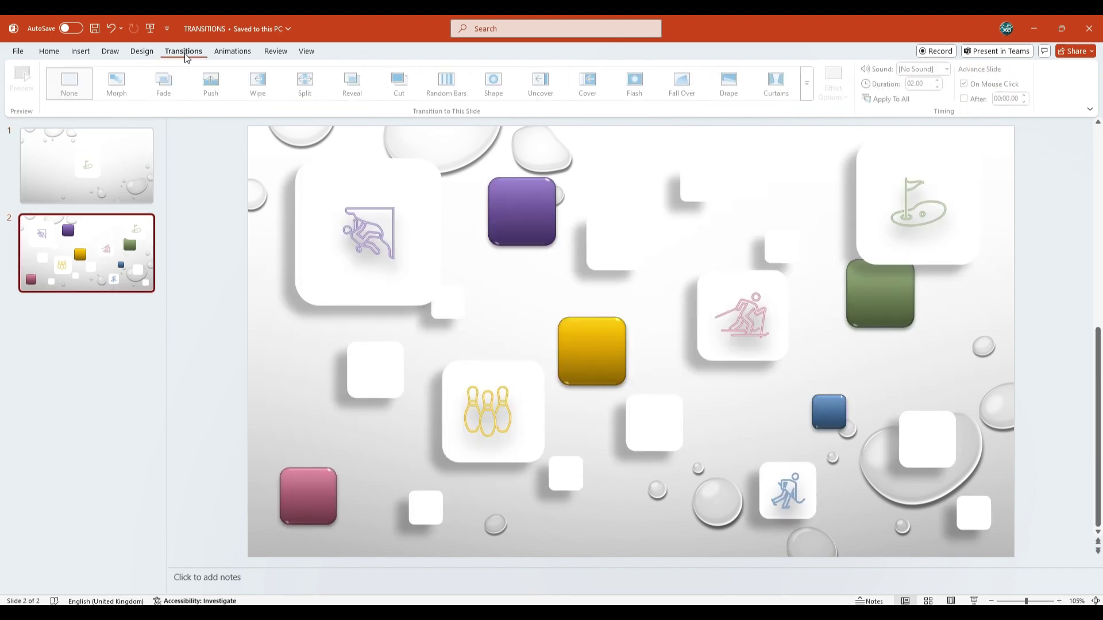
left_click(125, 87)
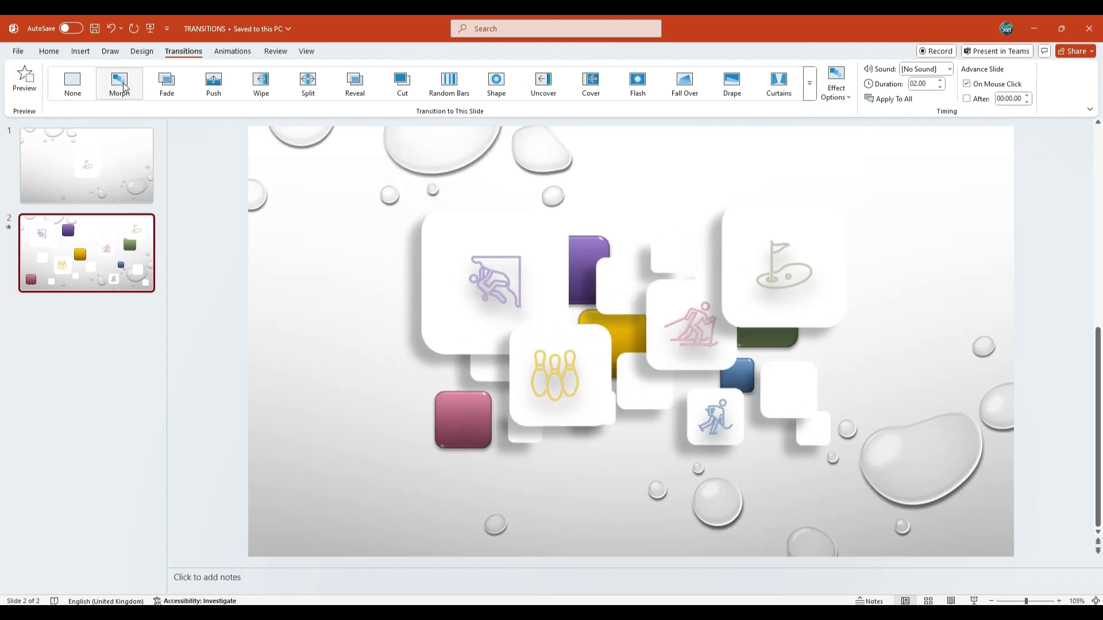